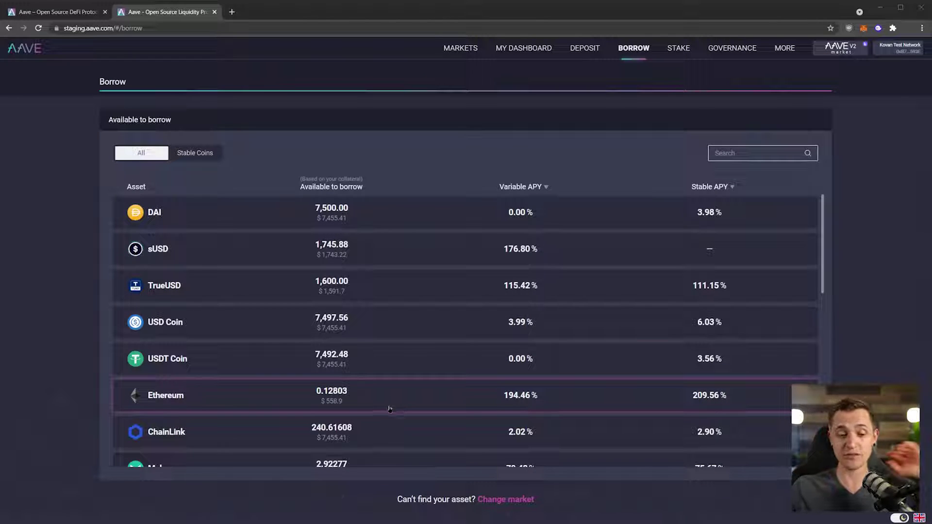
Scroll the borrowable assets and open Borrow USDC, showing 7,497.564824 USDC available
{"action": "scroll", "coordinate": [293, 384], "scroll_direction": "down", "scroll_amount": 1}
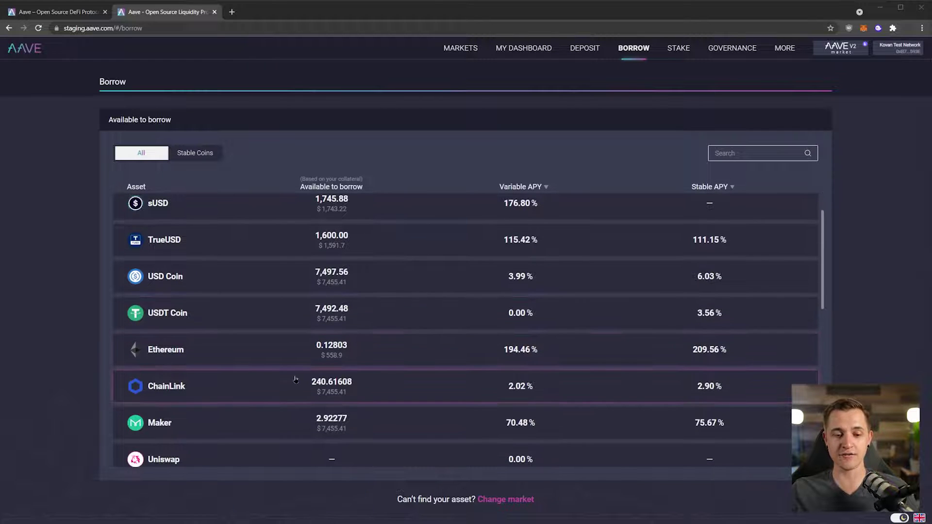
{"action": "scroll", "coordinate": [333, 383], "scroll_direction": "down", "scroll_amount": 1}
{"action": "scroll", "coordinate": [334, 380], "scroll_direction": "down", "scroll_amount": 1}
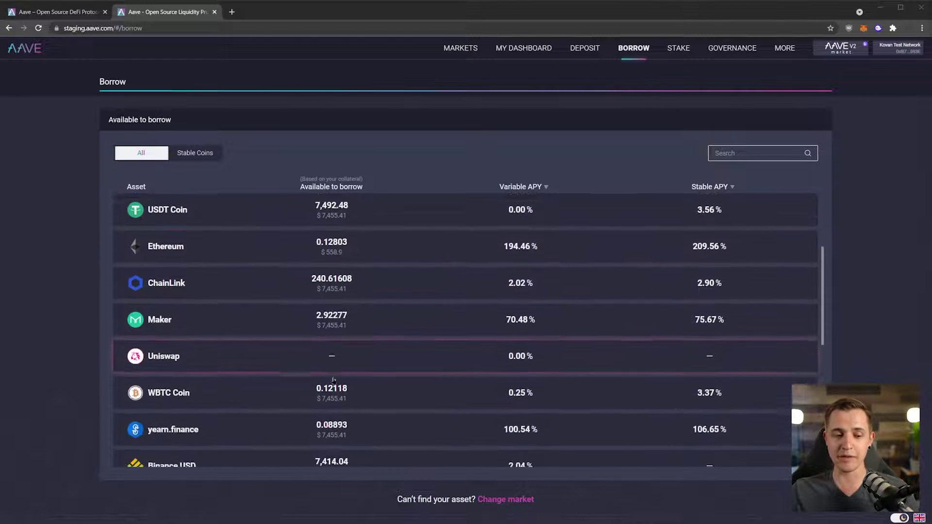
{"action": "scroll", "coordinate": [333, 380], "scroll_direction": "down", "scroll_amount": 1}
{"action": "scroll", "coordinate": [335, 395], "scroll_direction": "up", "scroll_amount": 1}
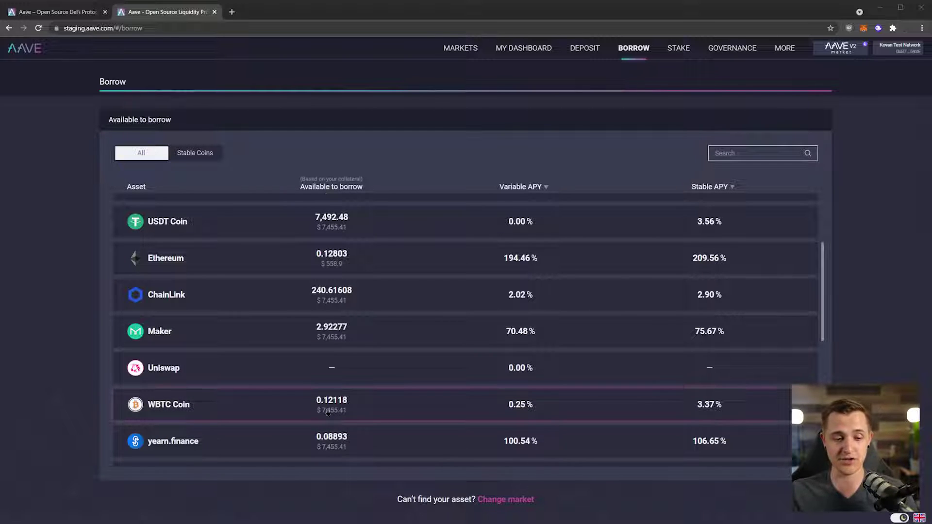
{"action": "scroll", "coordinate": [328, 412], "scroll_direction": "up", "scroll_amount": 4}
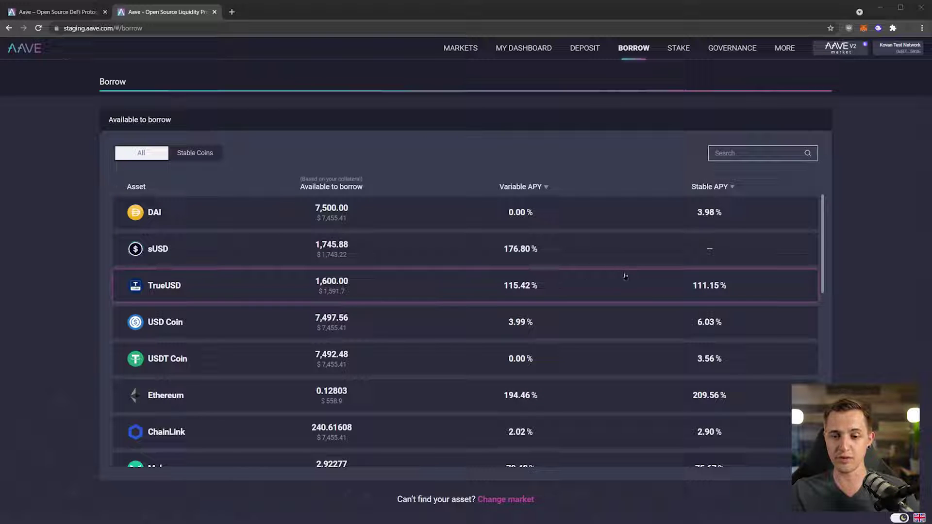
{"action": "left_click", "coordinate": [266, 322]}
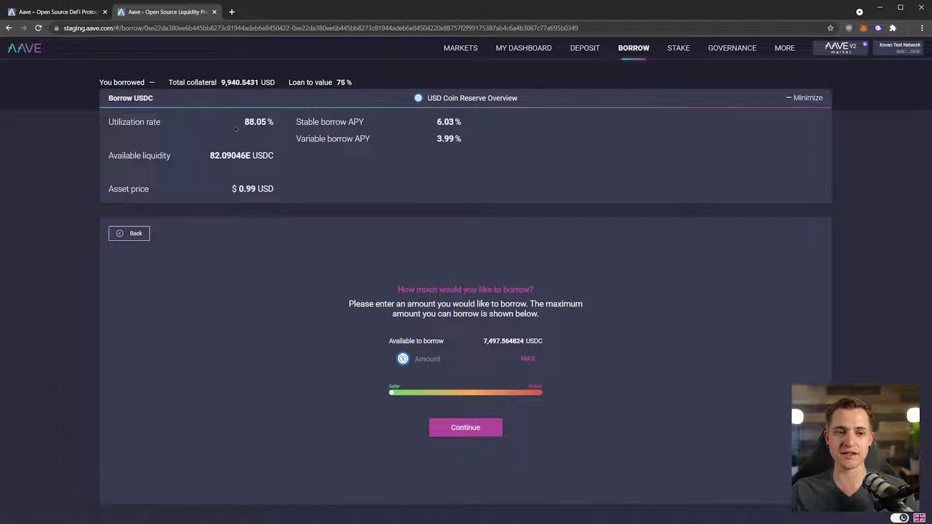
{"action": "left_click_drag", "start_coordinate": [242, 119], "coordinate": [273, 122]}
{"action": "left_click", "coordinate": [278, 125]}
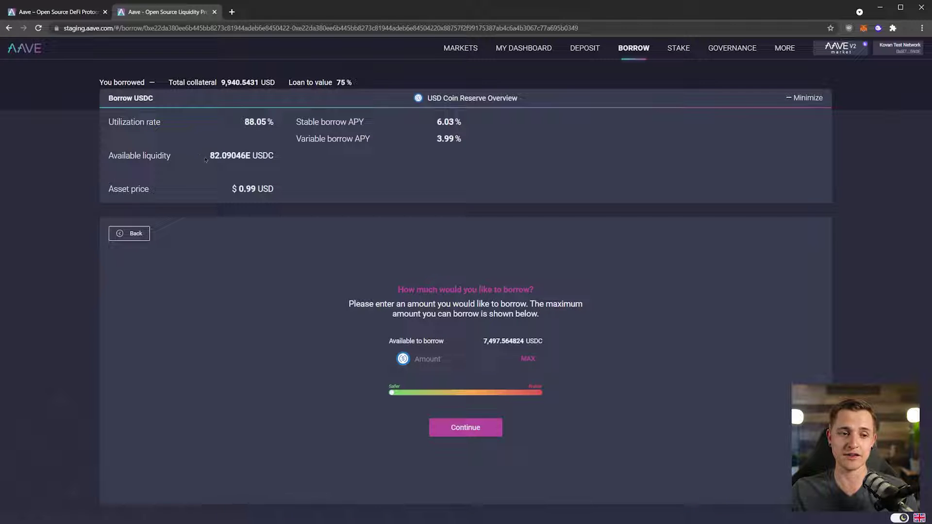
{"action": "left_click_drag", "start_coordinate": [206, 159], "coordinate": [273, 156]}
{"action": "left_click", "coordinate": [274, 156]}
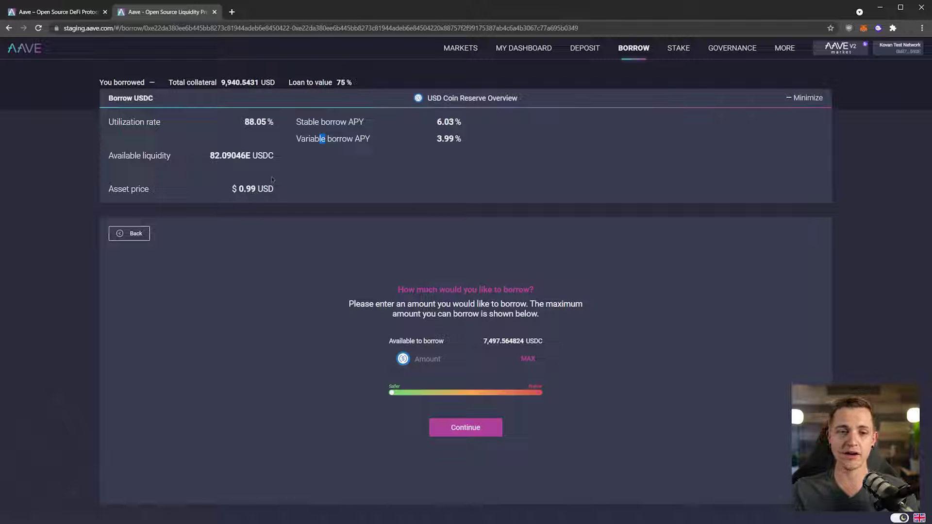
{"action": "left_click", "coordinate": [323, 138]}
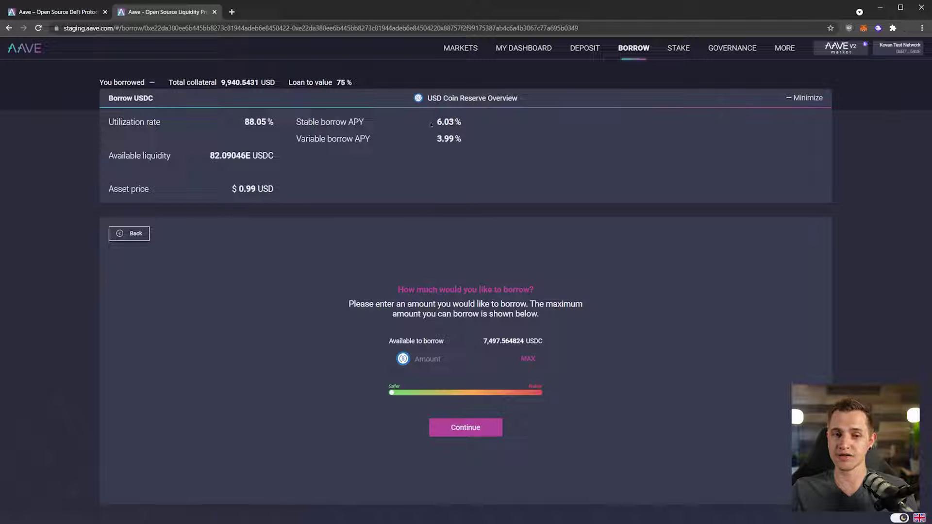
{"action": "left_click_drag", "start_coordinate": [431, 124], "coordinate": [456, 124]}
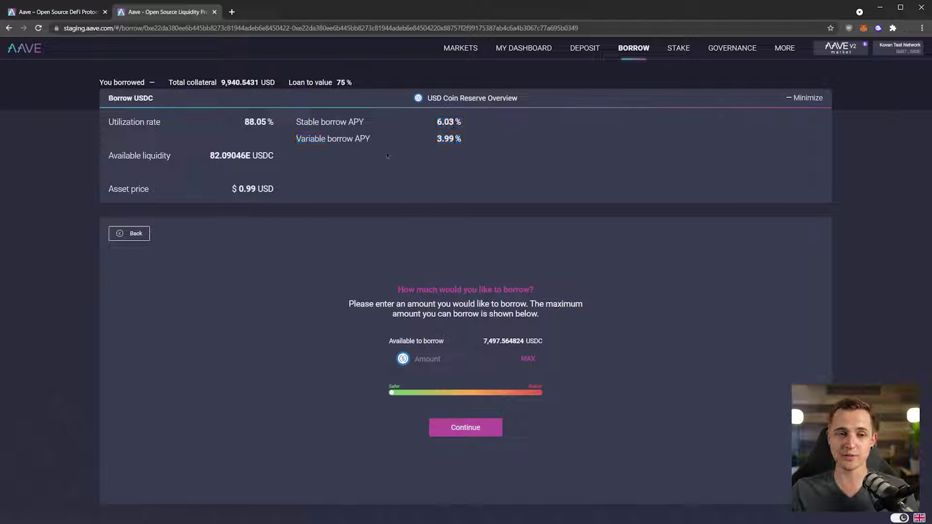
{"action": "left_click", "coordinate": [365, 157]}
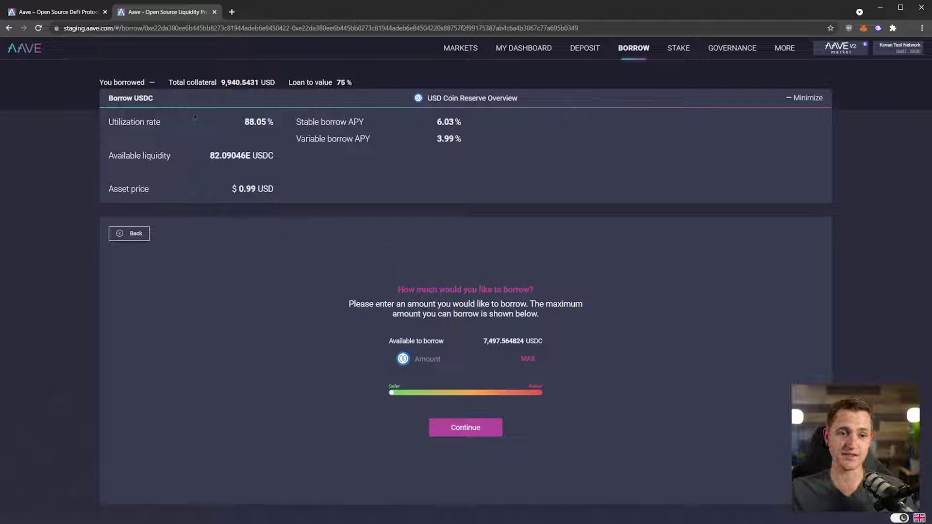
{"action": "left_click_drag", "start_coordinate": [239, 125], "coordinate": [273, 123]}
{"action": "left_click", "coordinate": [270, 123]}
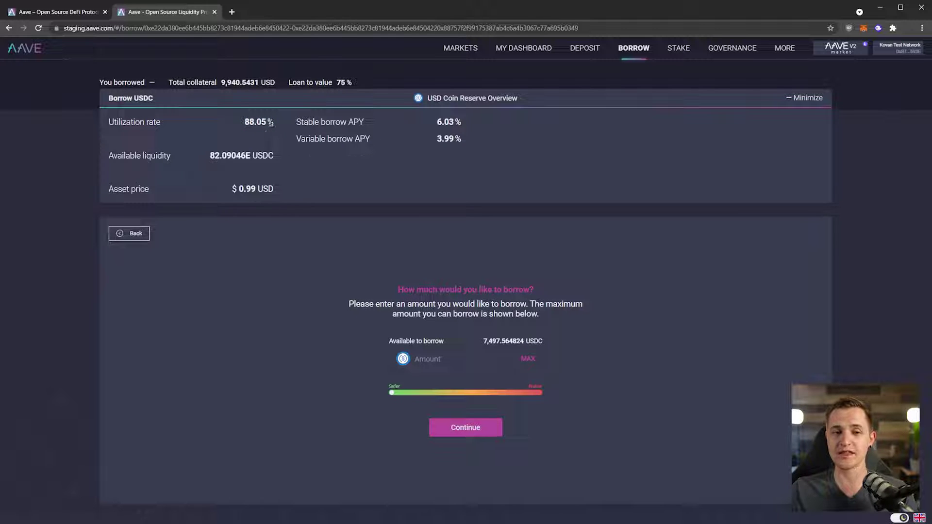
{"action": "left_click_drag", "start_coordinate": [243, 125], "coordinate": [273, 125]}
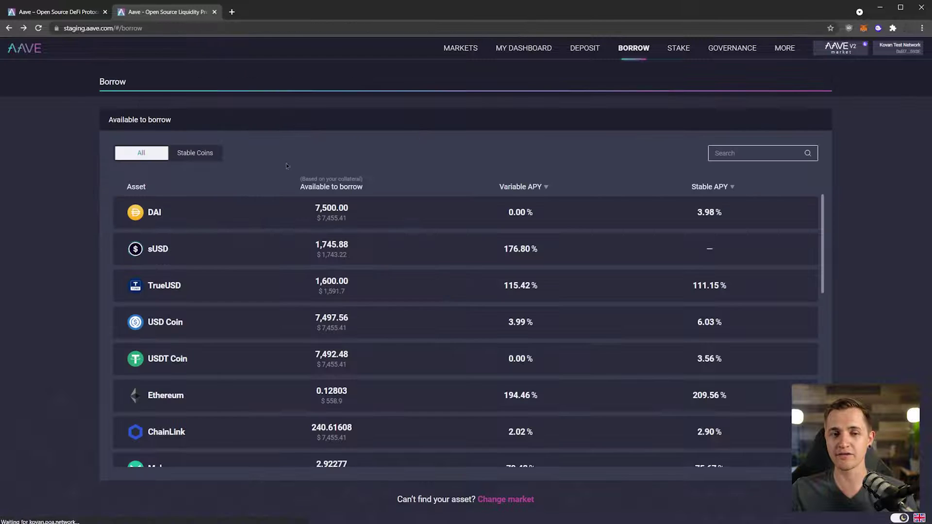
{"action": "key", "text": "alt+Left"}
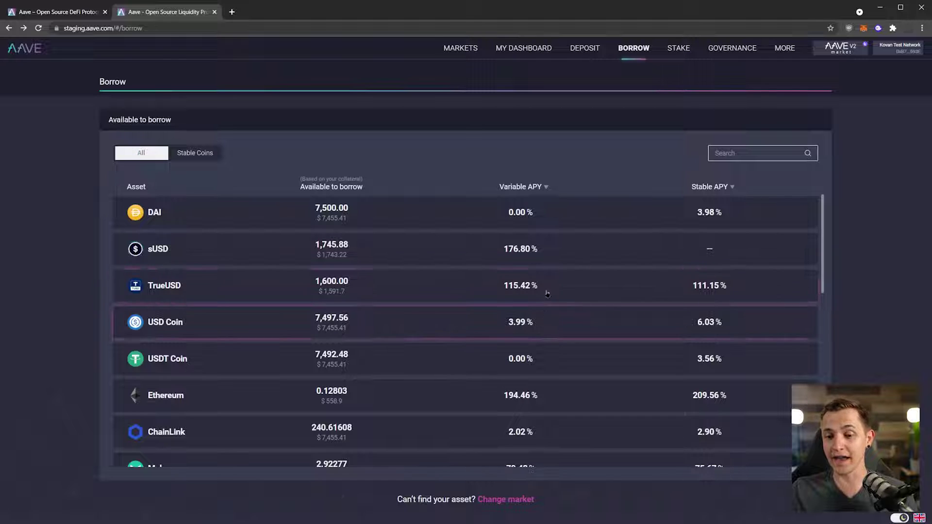
{"action": "left_click", "coordinate": [456, 323]}
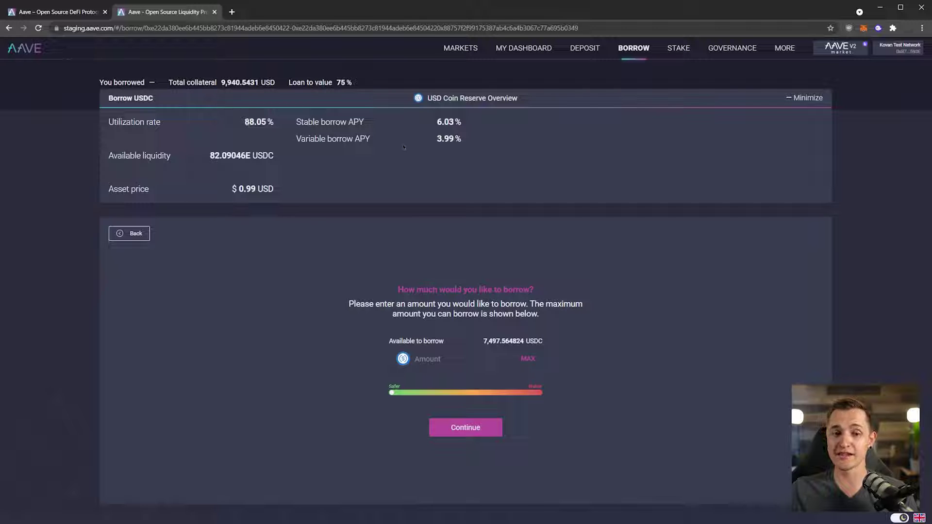
{"action": "left_click_drag", "start_coordinate": [433, 139], "coordinate": [464, 140]}
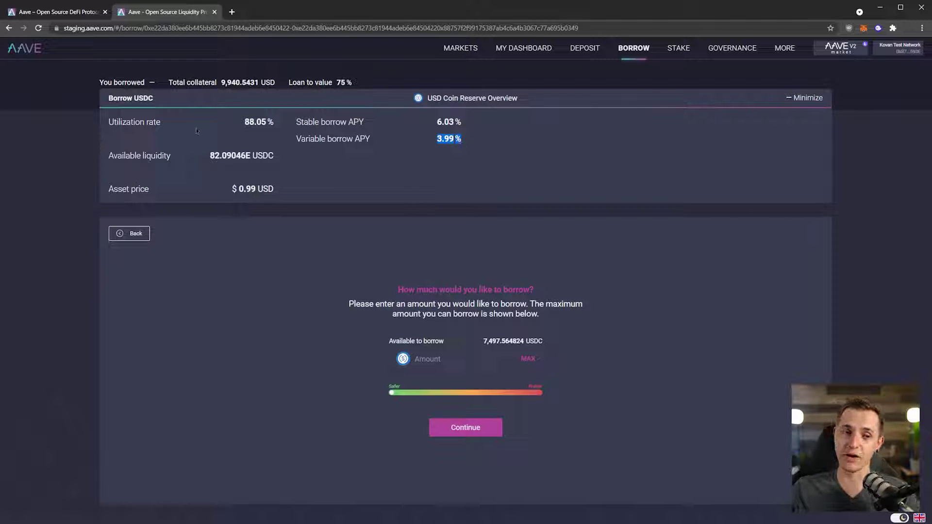
{"action": "left_click_drag", "start_coordinate": [244, 129], "coordinate": [265, 122]}
{"action": "left_click", "coordinate": [644, 168]}
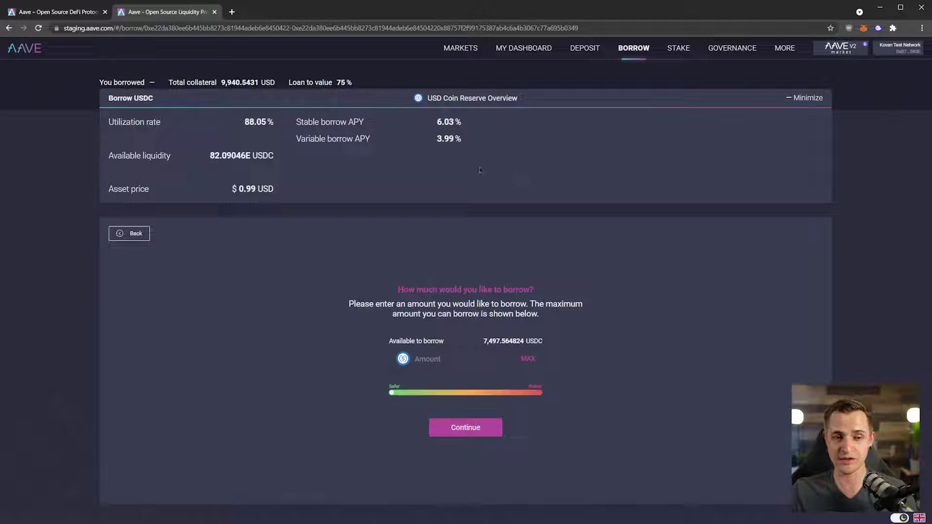
{"action": "key", "text": "ctrl+0"}
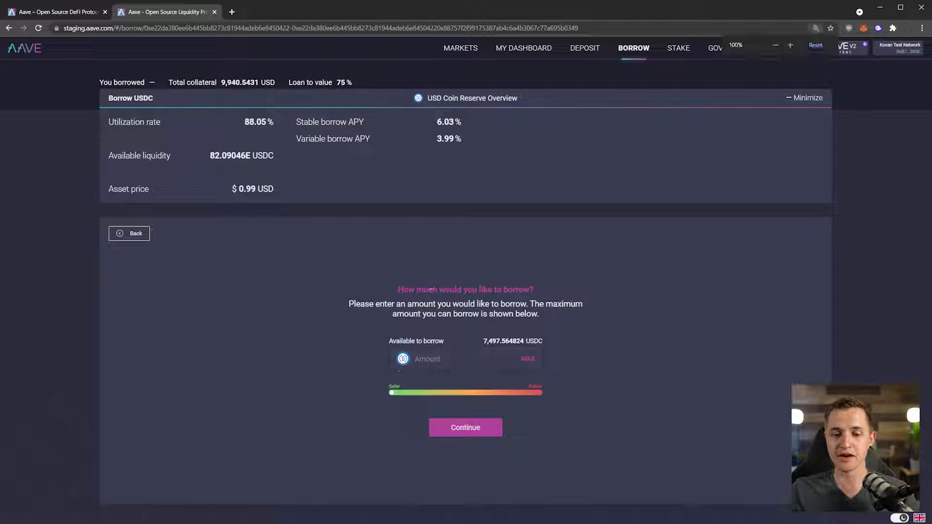
Preview borrow amounts of roughly 1,124 to 2,549 USDC with the health-factor slider
{"action": "left_click", "coordinate": [392, 392]}
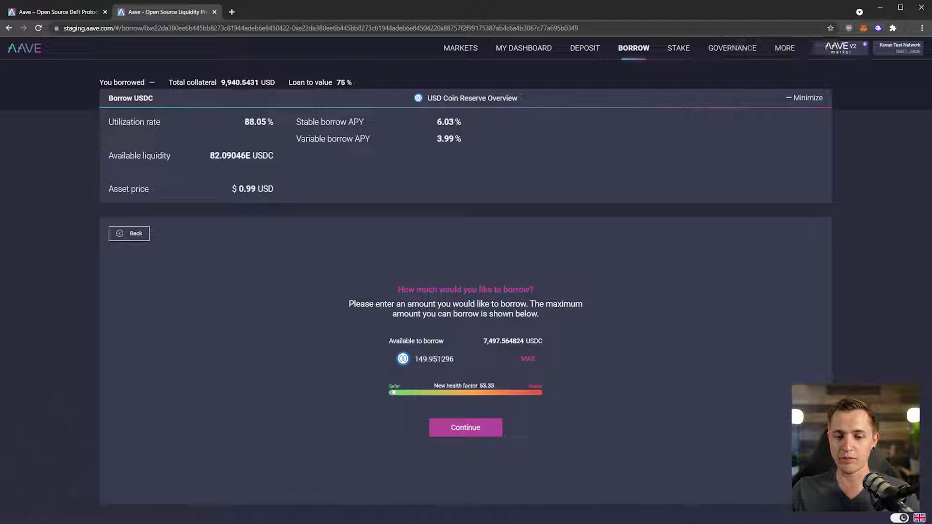
{"action": "left_click_drag", "start_coordinate": [392, 393], "coordinate": [500, 387]}
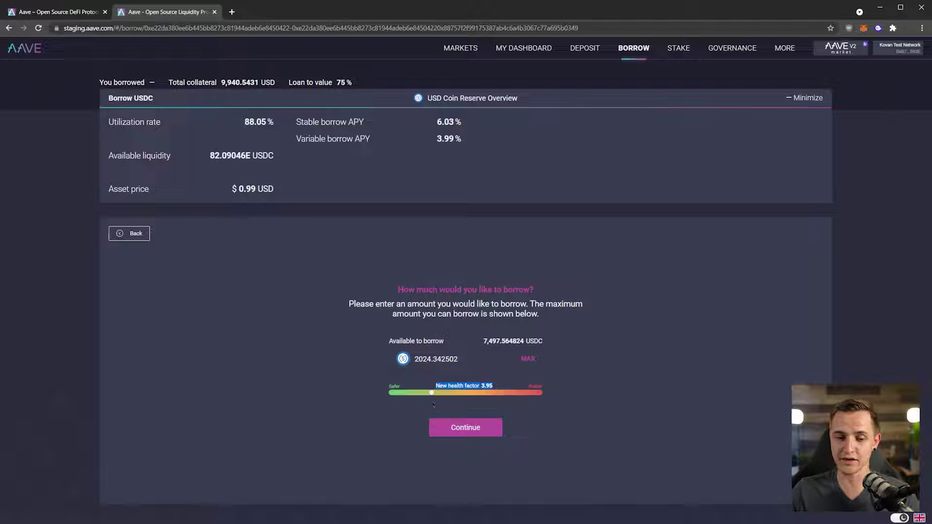
{"action": "mouse_move", "coordinate": [432, 393]}
{"action": "left_mouse_down"}
{"action": "mouse_move", "coordinate": [536, 392]}
{"action": "mouse_move", "coordinate": [538, 401]}
{"action": "left_mouse_up"}
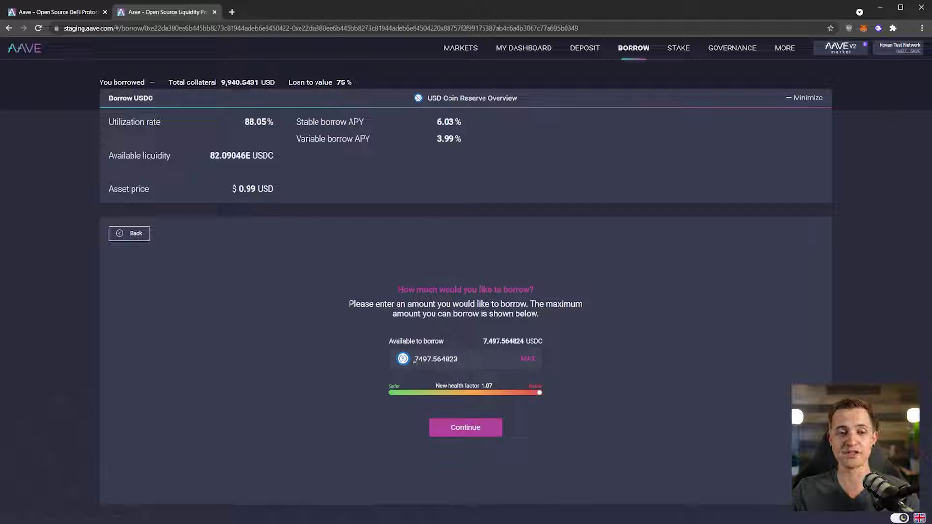
{"action": "left_click_drag", "start_coordinate": [414, 361], "coordinate": [454, 363]}
{"action": "left_click", "coordinate": [570, 398]}
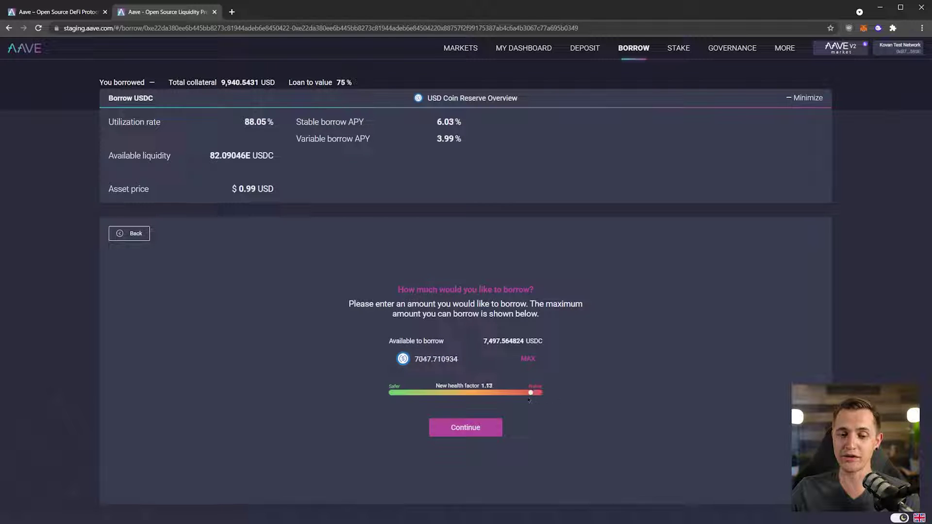
{"action": "left_click_drag", "start_coordinate": [415, 361], "coordinate": [435, 362]}
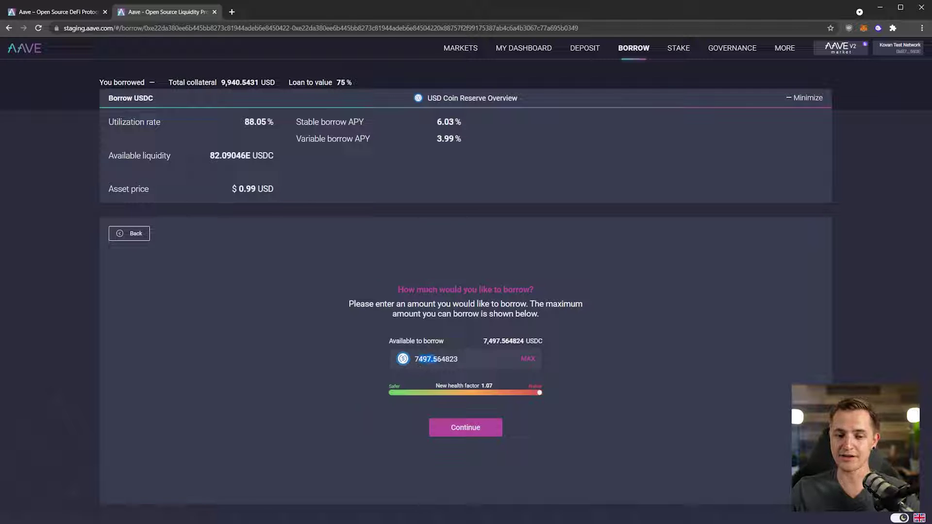
{"action": "left_click", "coordinate": [524, 397]}
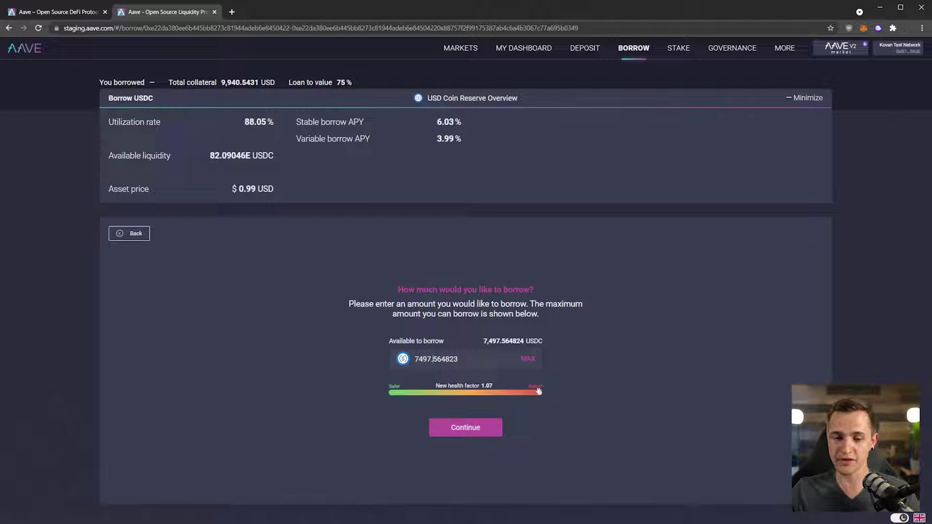
{"action": "left_click_drag", "start_coordinate": [538, 391], "coordinate": [430, 392]}
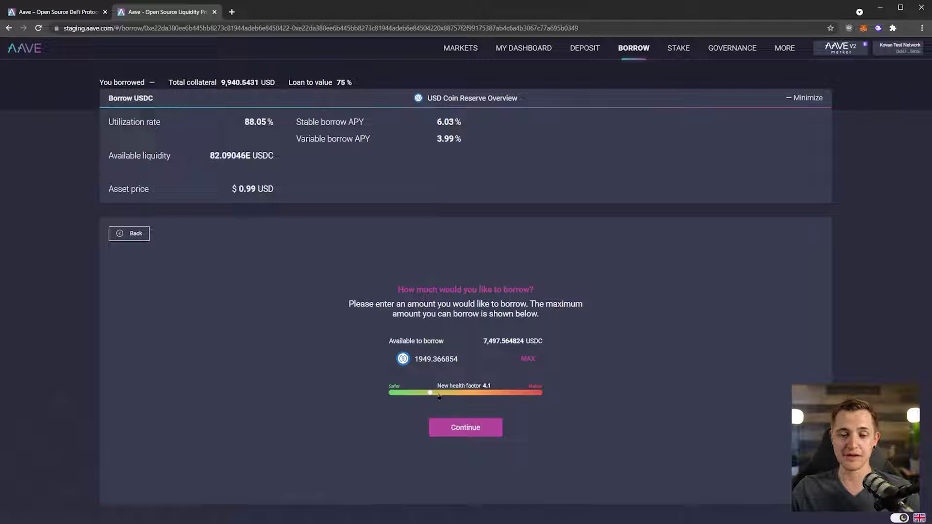
{"action": "left_click_drag", "start_coordinate": [430, 392], "coordinate": [472, 392]}
Enter 4000 USDC as the borrow amount (health factor 2) and continue
{"action": "double_click", "coordinate": [477, 358]}
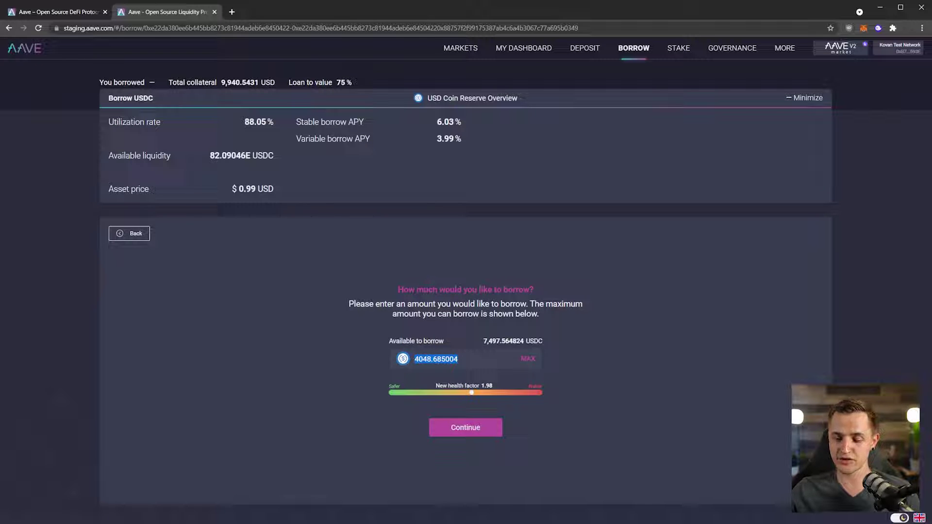
{"action": "type", "text": "4000"}
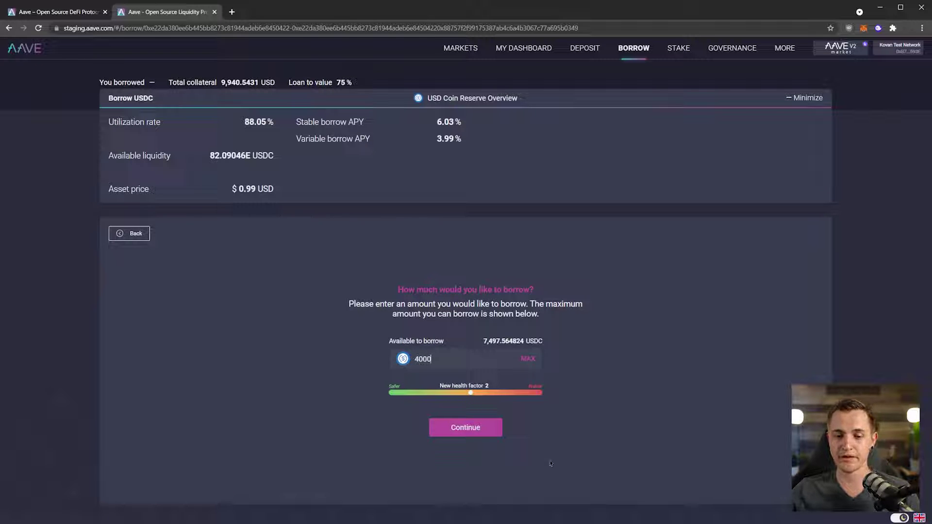
{"action": "left_click", "coordinate": [462, 430]}
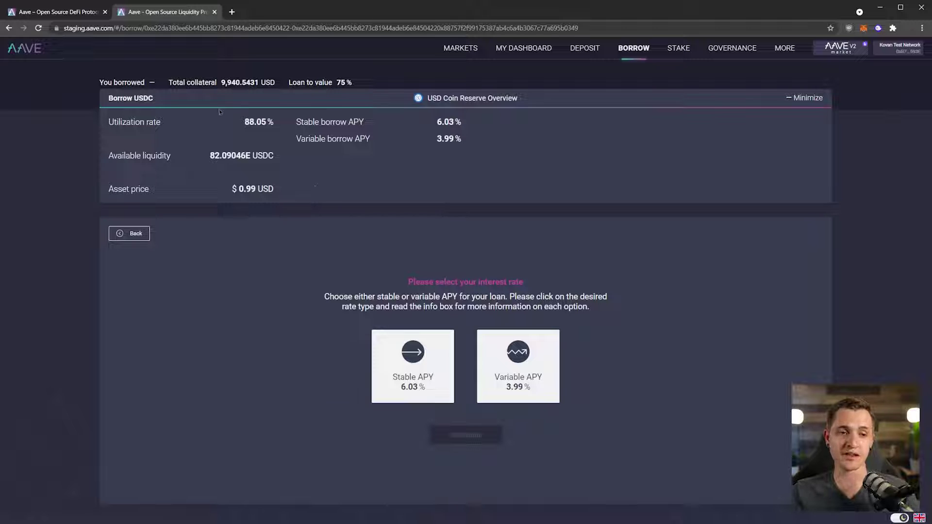
Review the 88.05% utilization and 3.99% variable rate, then choose the stable rate
{"action": "triple_click", "coordinate": [247, 123]}
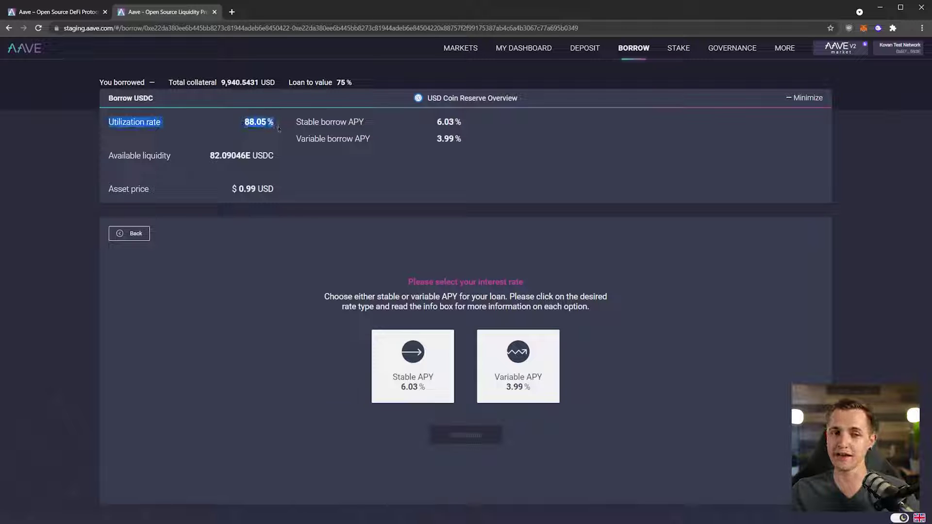
{"action": "left_click", "coordinate": [282, 160]}
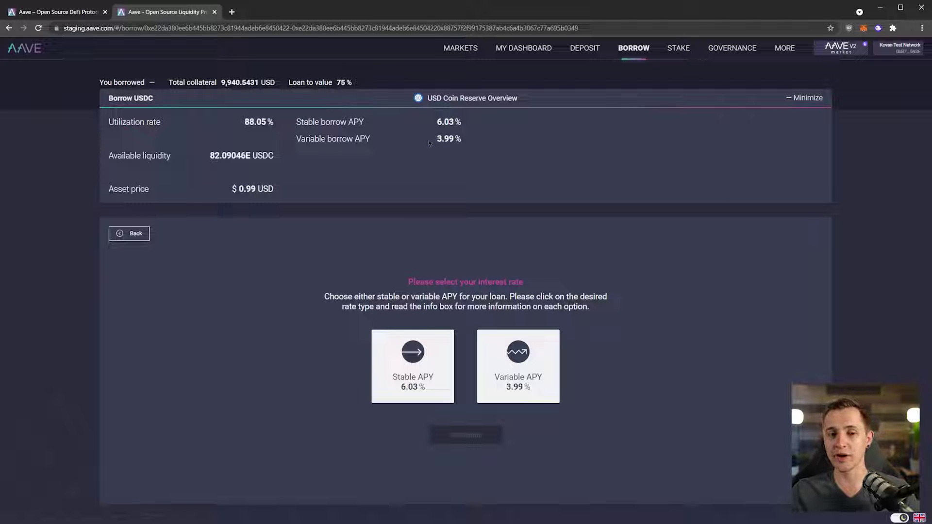
{"action": "left_click_drag", "start_coordinate": [435, 146], "coordinate": [485, 148]}
{"action": "left_click", "coordinate": [466, 187]}
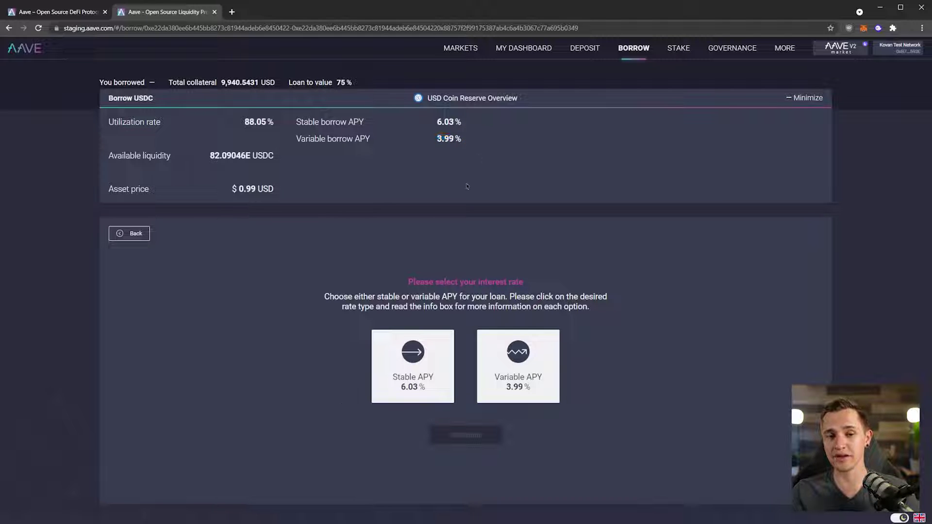
{"action": "left_click_drag", "start_coordinate": [435, 141], "coordinate": [464, 144]}
{"action": "left_click", "coordinate": [403, 286]}
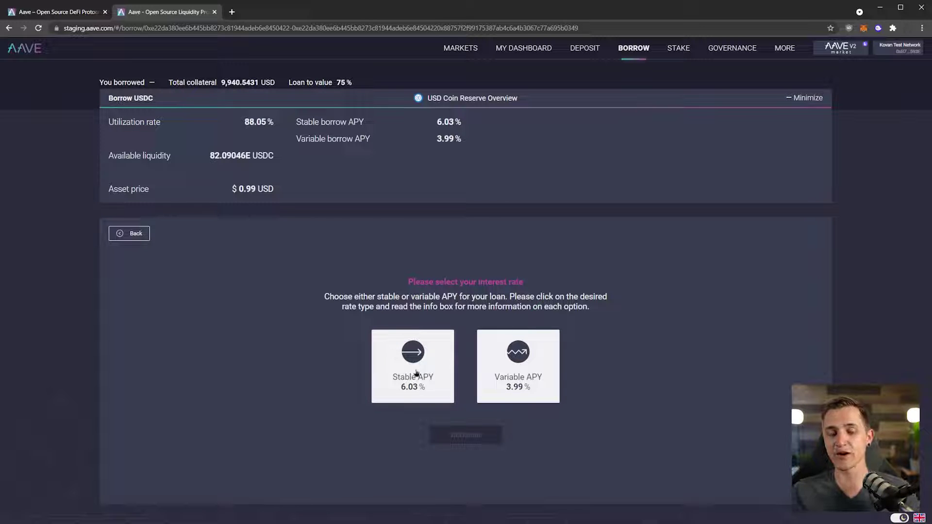
{"action": "left_click", "coordinate": [431, 384]}
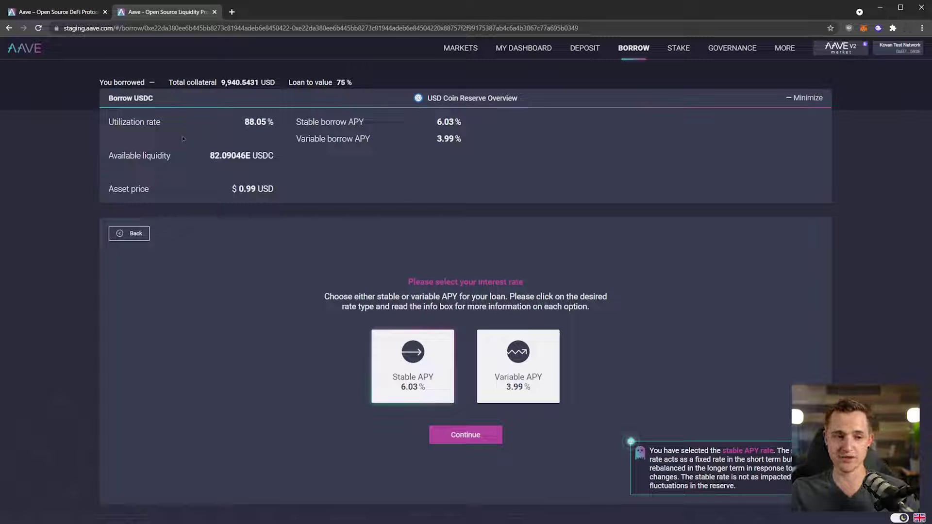
Try the variable rate, return to stable 6.03% APY, and proceed to the borrow overview
{"action": "double_click", "coordinate": [257, 122]}
{"action": "left_click_drag", "start_coordinate": [218, 148], "coordinate": [246, 136]}
{"action": "left_click", "coordinate": [246, 134]}
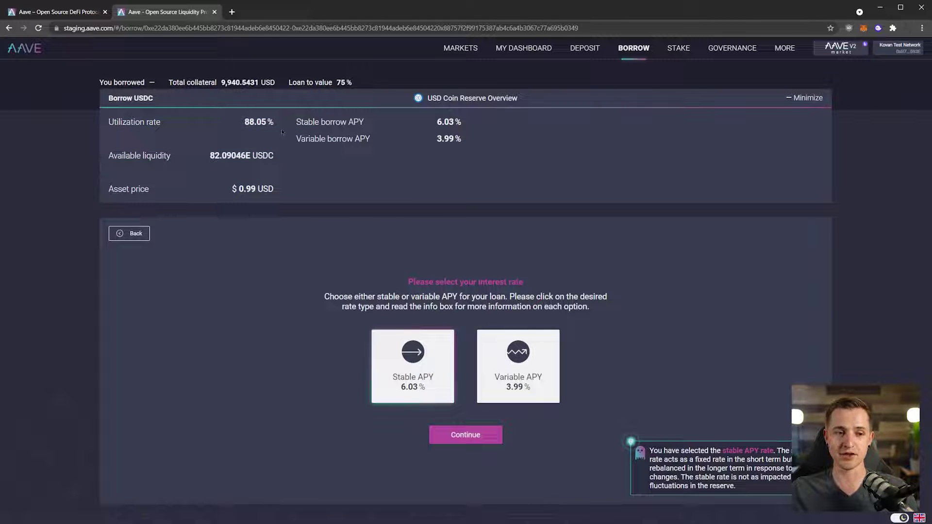
{"action": "left_click", "coordinate": [512, 357]}
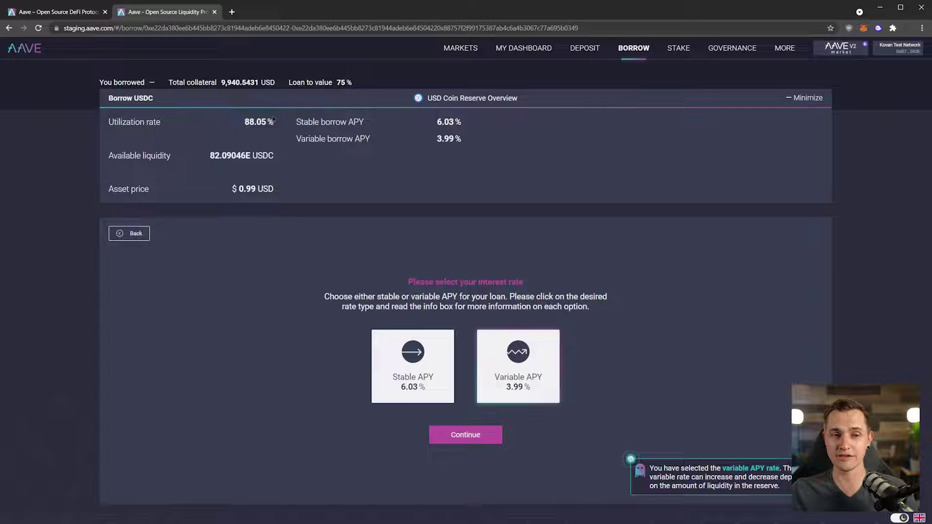
{"action": "left_click", "coordinate": [423, 365]}
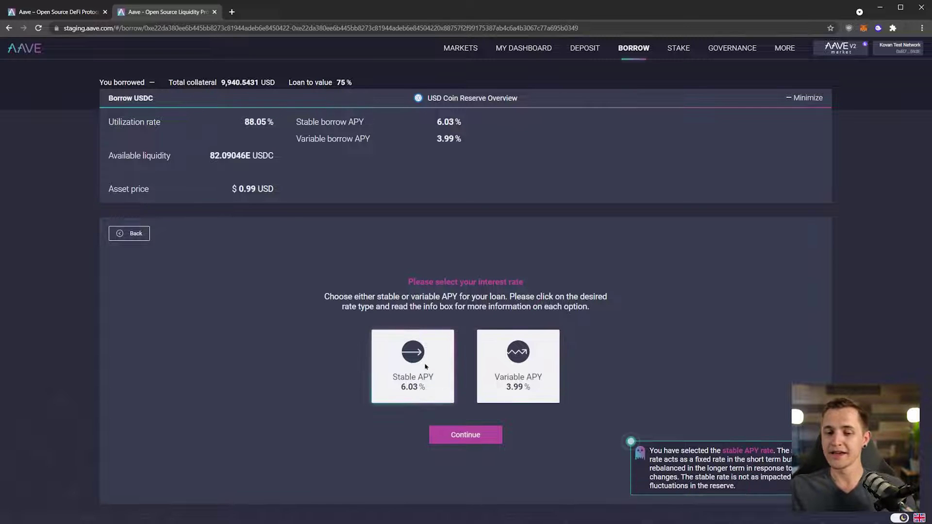
{"action": "left_click", "coordinate": [475, 436]}
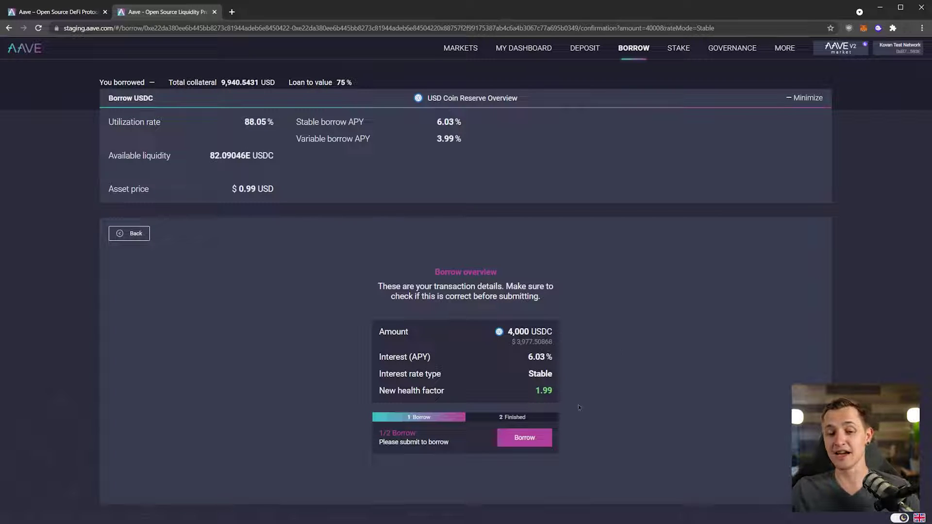
Submit the 4,000 USDC stable-rate borrow from the overview
{"action": "left_click", "coordinate": [537, 440]}
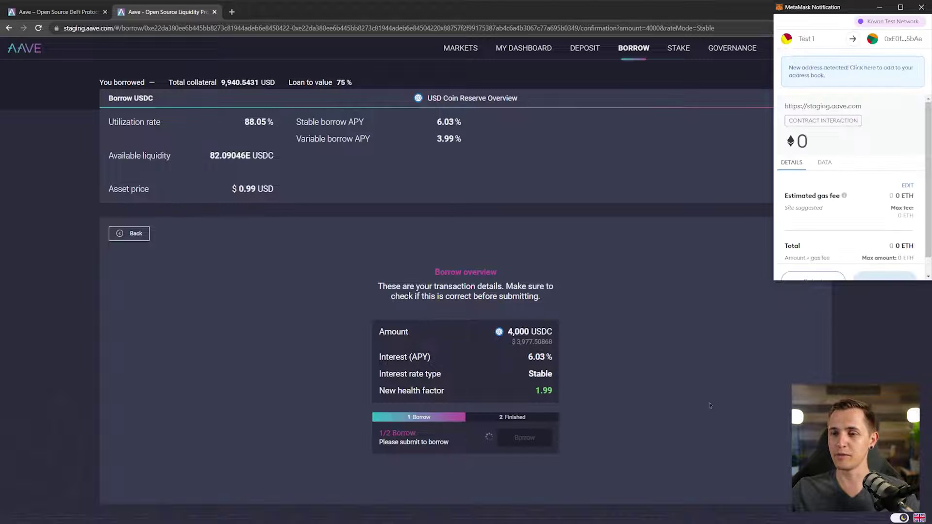
Confirm the 4,000 USDC borrow transaction in the MetaMask popup
{"action": "scroll", "coordinate": [877, 165], "scroll_direction": "down", "scroll_amount": 1}
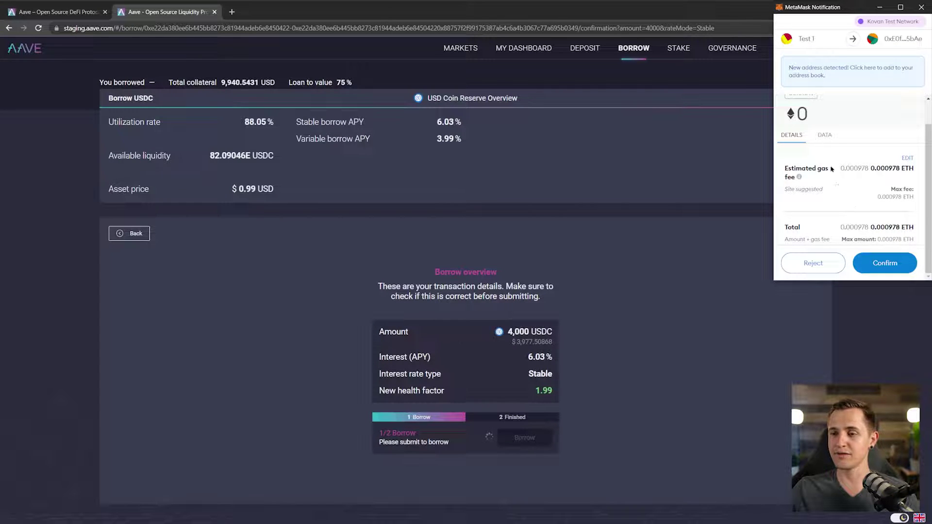
{"action": "left_click", "coordinate": [882, 264]}
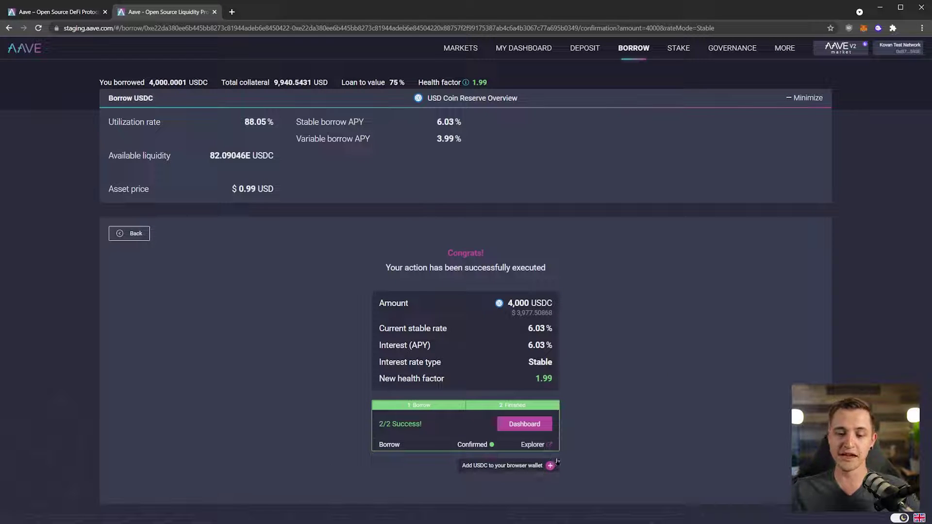
Add the USDC token to MetaMask and verify its 4000 USDC balance in the assets list
{"action": "left_click", "coordinate": [551, 466]}
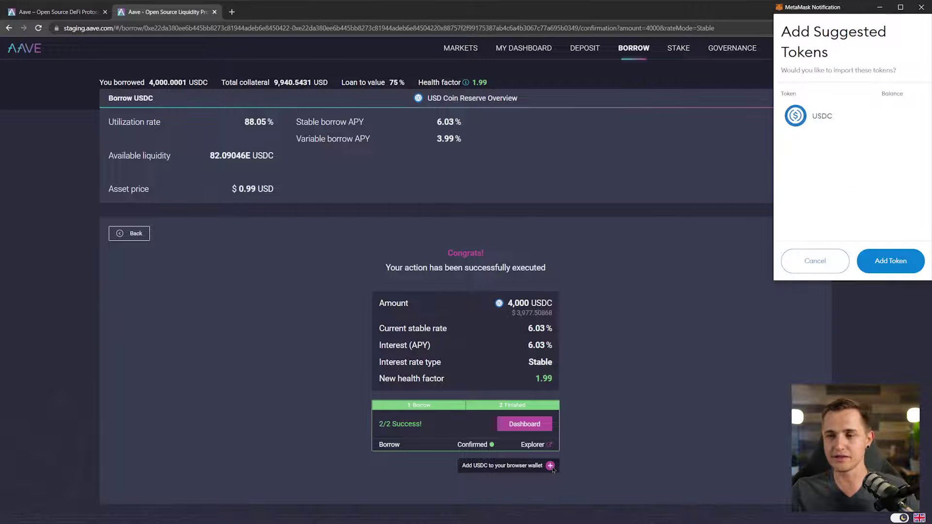
{"action": "left_click", "coordinate": [879, 268]}
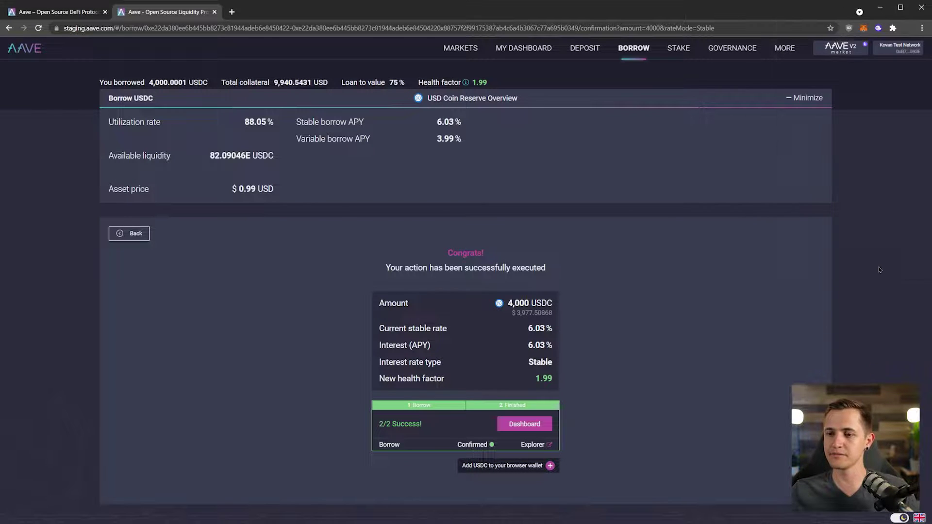
{"action": "left_click", "coordinate": [864, 28]}
{"action": "left_click", "coordinate": [745, 205]}
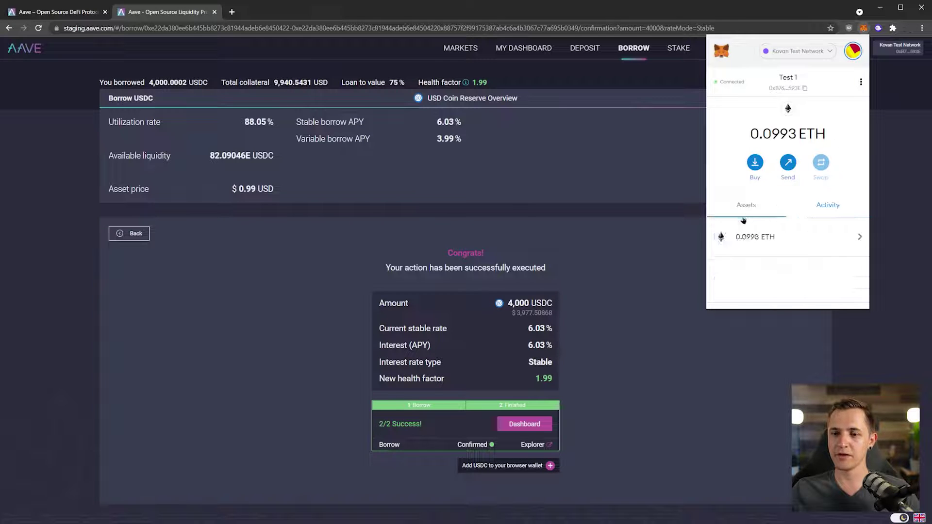
{"action": "scroll", "coordinate": [786, 233], "scroll_direction": "down", "scroll_amount": 1}
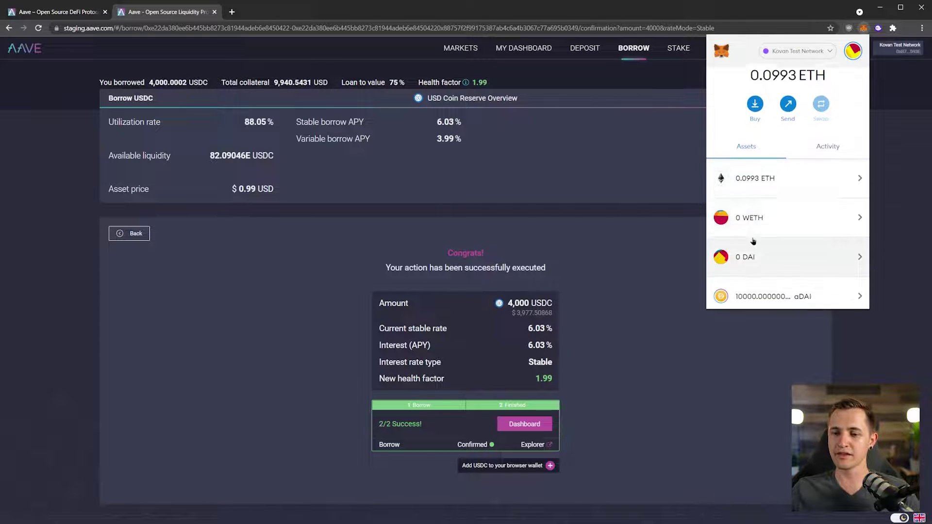
{"action": "scroll", "coordinate": [767, 261], "scroll_direction": "down", "scroll_amount": 2}
{"action": "scroll", "coordinate": [768, 261], "scroll_direction": "down", "scroll_amount": 2}
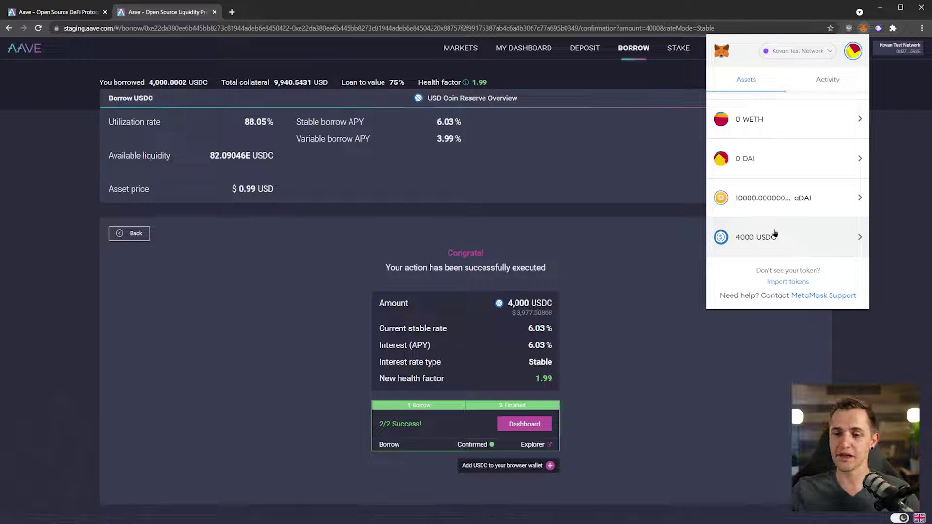
{"action": "left_click", "coordinate": [760, 393]}
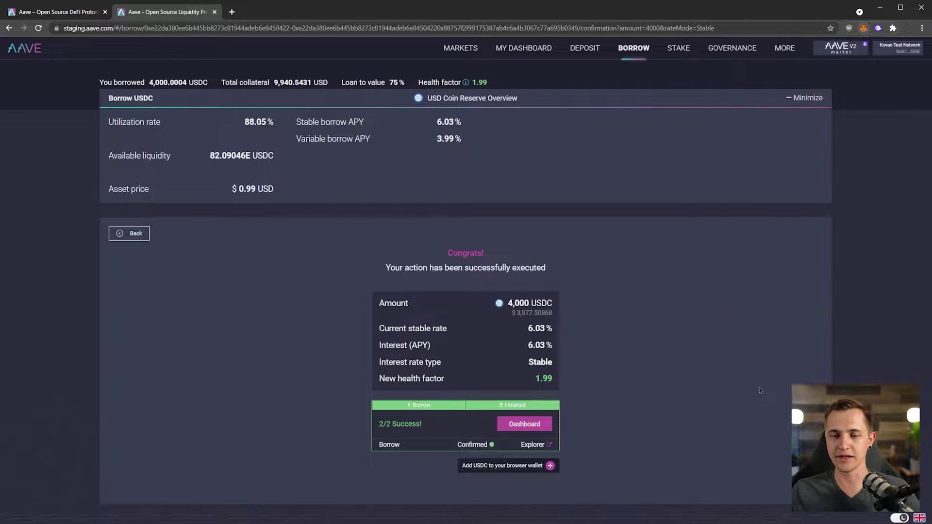
On the dashboard, review 9,940.54 USD collateral, 3,977.51 USD borrowed, 53.35% power used and Current LTV
{"action": "left_click", "coordinate": [542, 428]}
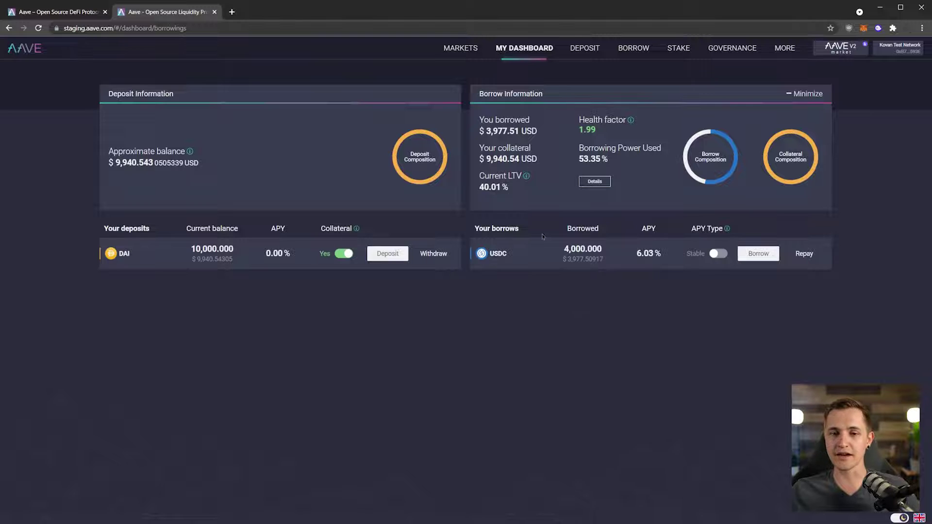
{"action": "left_click_drag", "start_coordinate": [486, 158], "coordinate": [562, 160]}
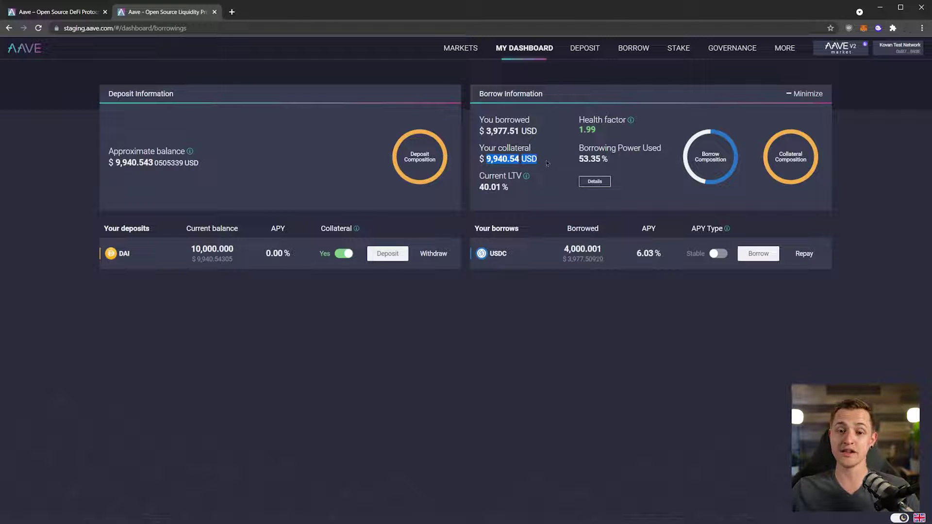
{"action": "left_click_drag", "start_coordinate": [487, 131], "coordinate": [554, 137]}
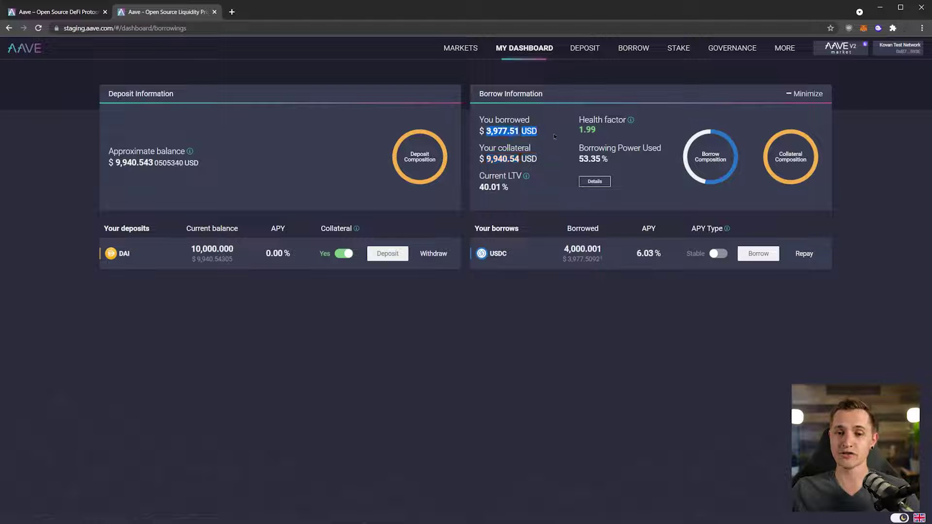
{"action": "left_click", "coordinate": [558, 136]}
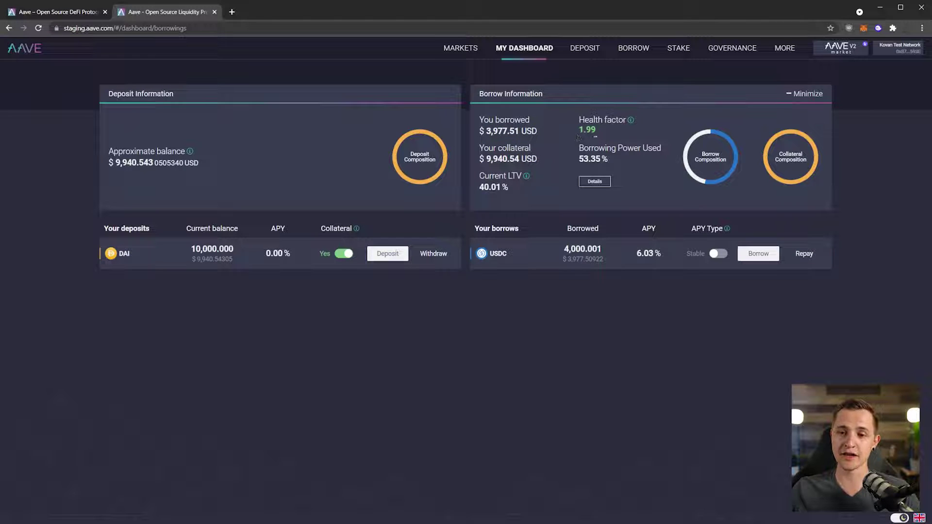
{"action": "left_click_drag", "start_coordinate": [577, 163], "coordinate": [619, 168]}
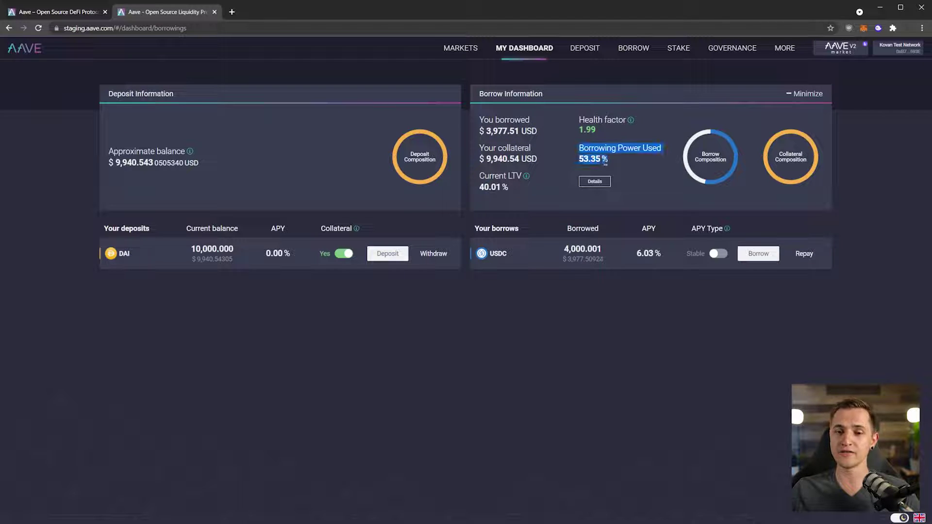
{"action": "left_click", "coordinate": [599, 171]}
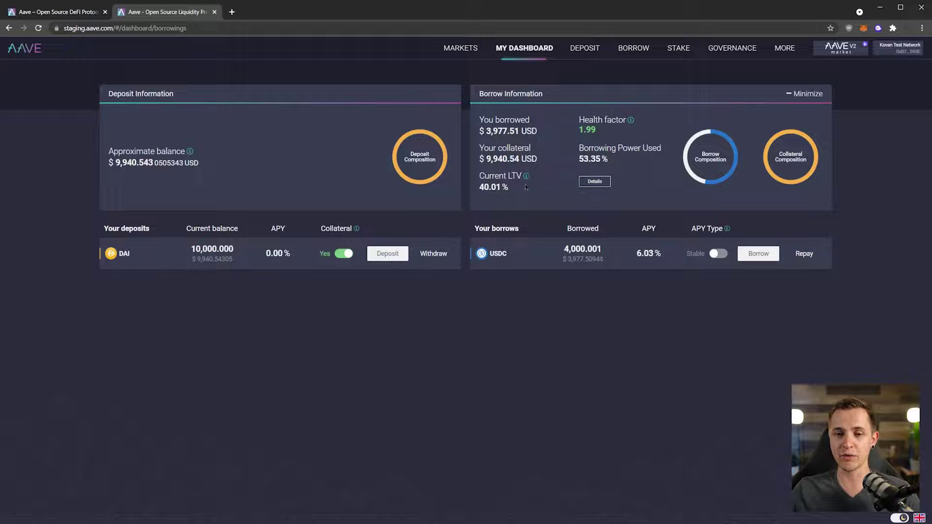
{"action": "left_click", "coordinate": [527, 177]}
{"action": "left_click", "coordinate": [482, 308]}
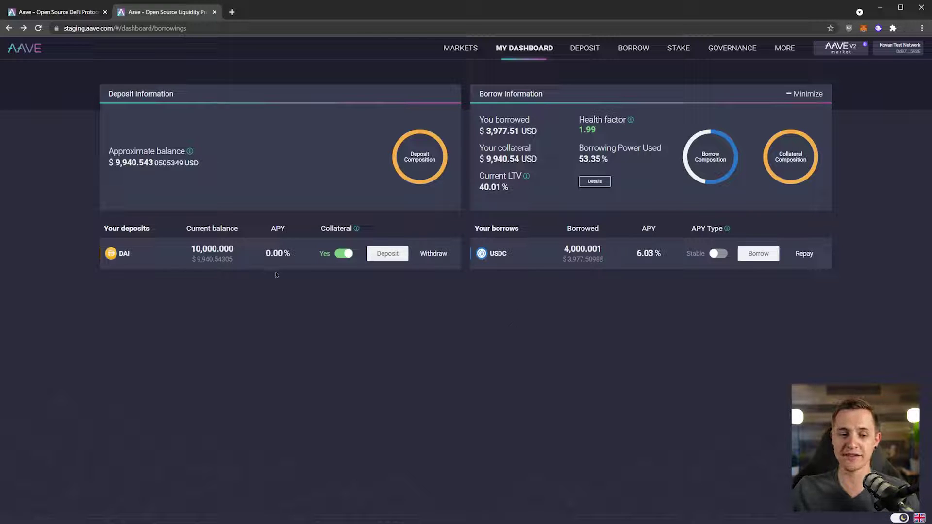
Check the DAI 0.00% and USDC 6.03% APYs and wallet balance, then open Repay USDC
{"action": "left_click_drag", "start_coordinate": [264, 255], "coordinate": [302, 261]}
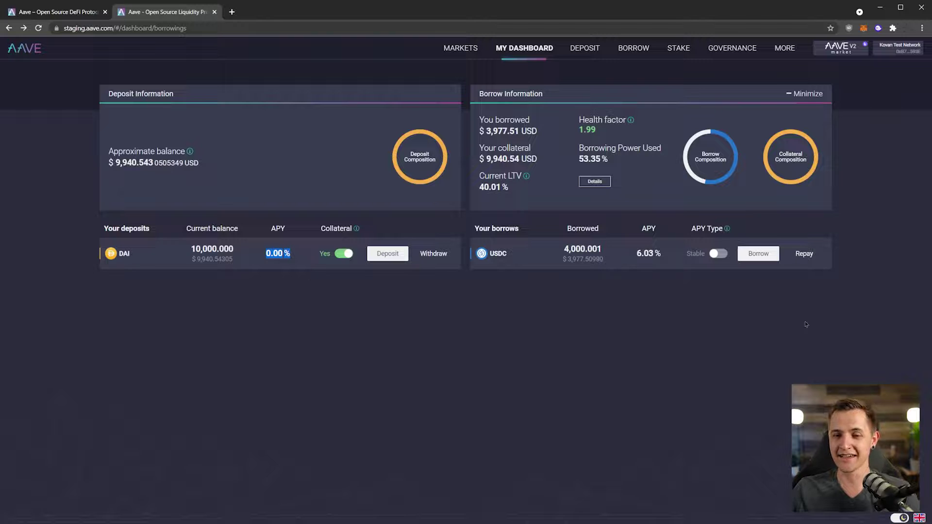
{"action": "left_click_drag", "start_coordinate": [631, 256], "coordinate": [674, 258]}
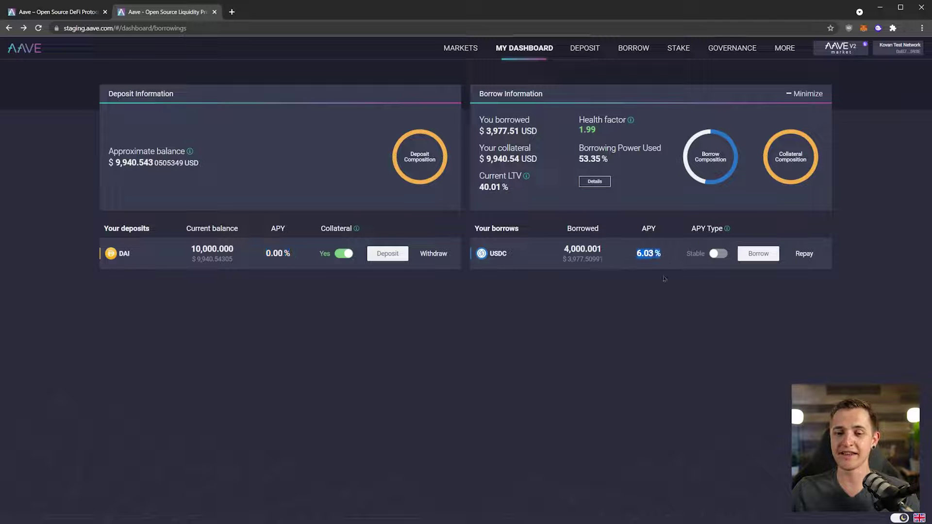
{"action": "mouse_move", "coordinate": [606, 248]}
{"action": "left_mouse_down"}
{"action": "mouse_move", "coordinate": [563, 232]}
{"action": "mouse_move", "coordinate": [568, 257]}
{"action": "mouse_move", "coordinate": [599, 259]}
{"action": "left_mouse_up"}
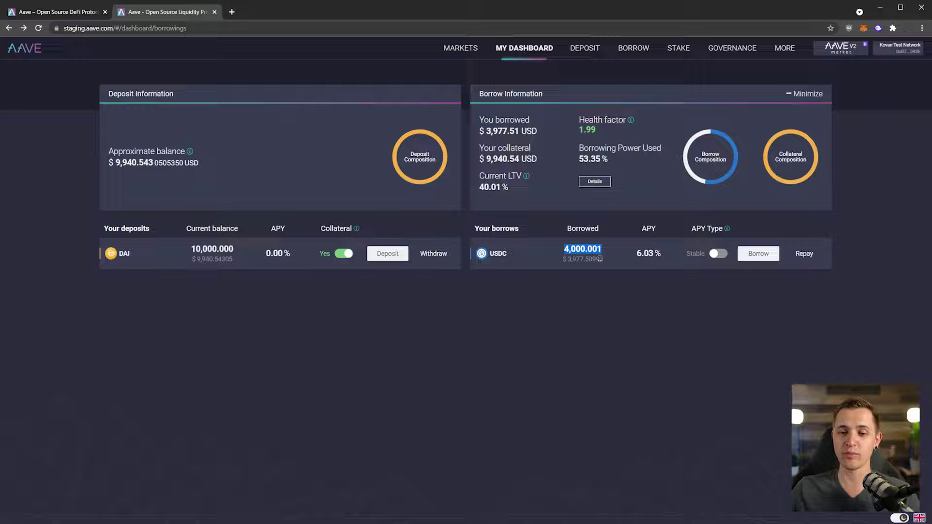
{"action": "left_click", "coordinate": [601, 304]}
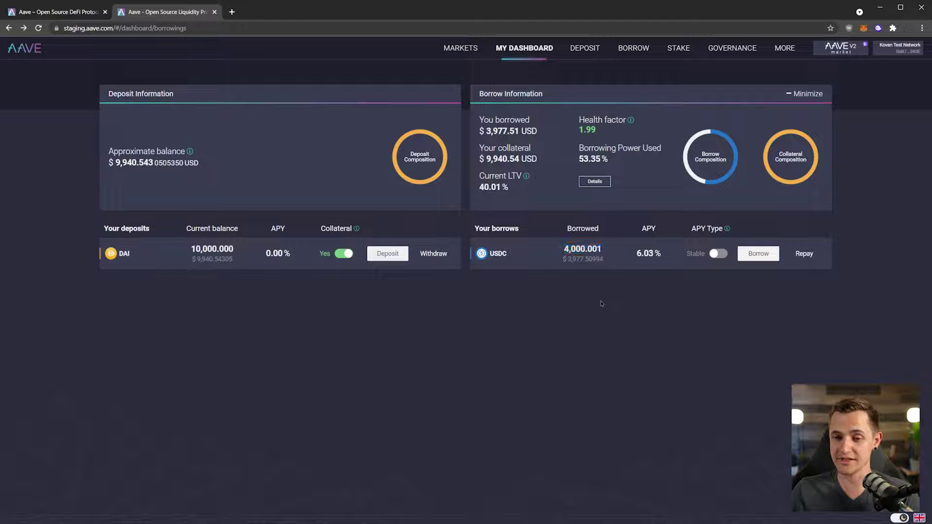
{"action": "left_click", "coordinate": [863, 27]}
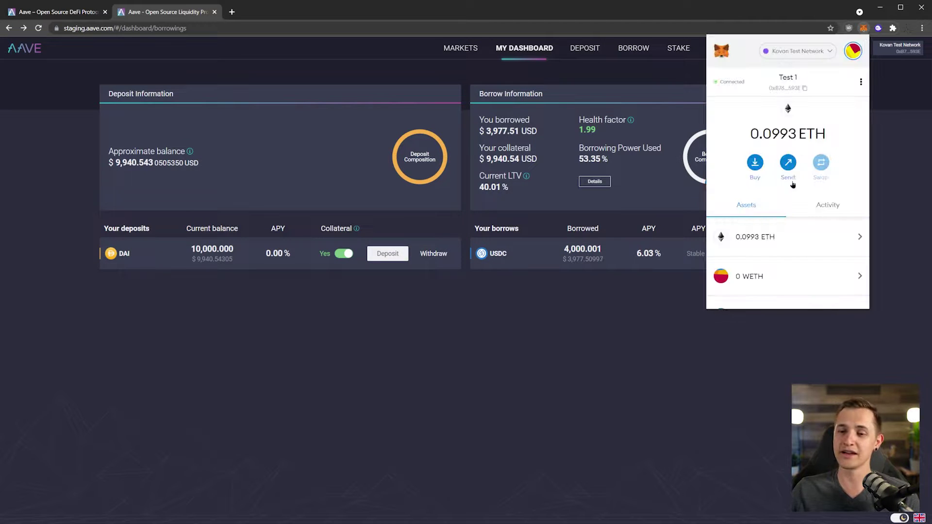
{"action": "scroll", "coordinate": [788, 209], "scroll_direction": "down", "scroll_amount": 3}
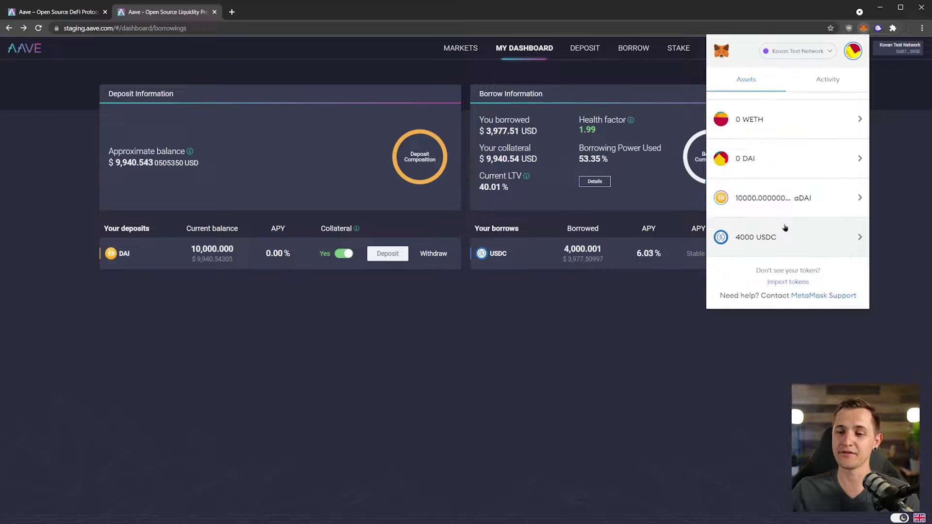
{"action": "left_click", "coordinate": [883, 240]}
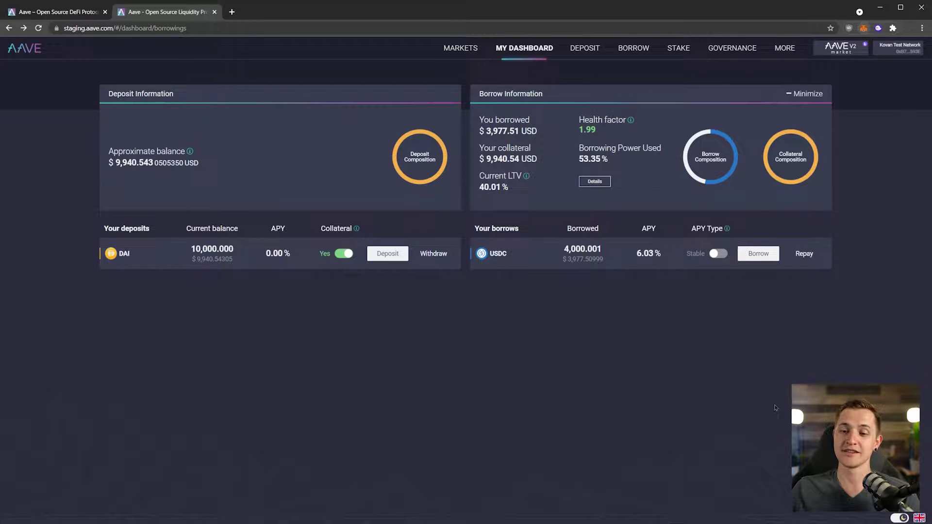
{"action": "left_click", "coordinate": [804, 253]}
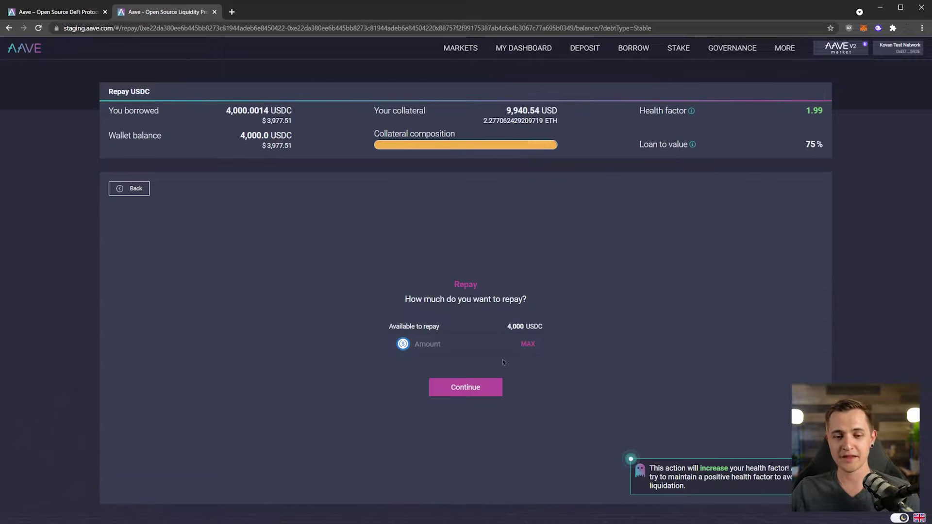
Repay the maximum 4,000 USDC, approving spending and confirming both transactions in MetaMask
{"action": "left_click", "coordinate": [528, 345]}
{"action": "left_click", "coordinate": [466, 387]}
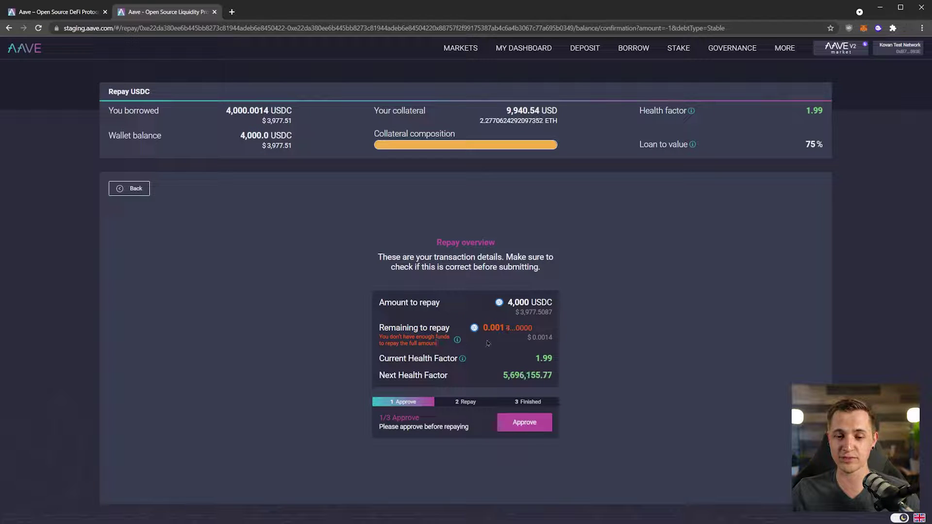
{"action": "left_click", "coordinate": [526, 423]}
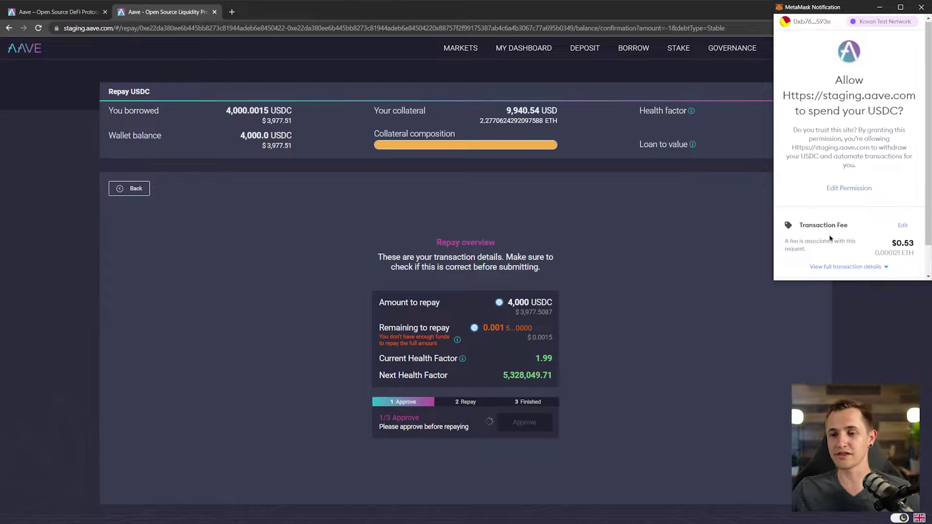
{"action": "scroll", "coordinate": [830, 238], "scroll_direction": "down", "scroll_amount": 2}
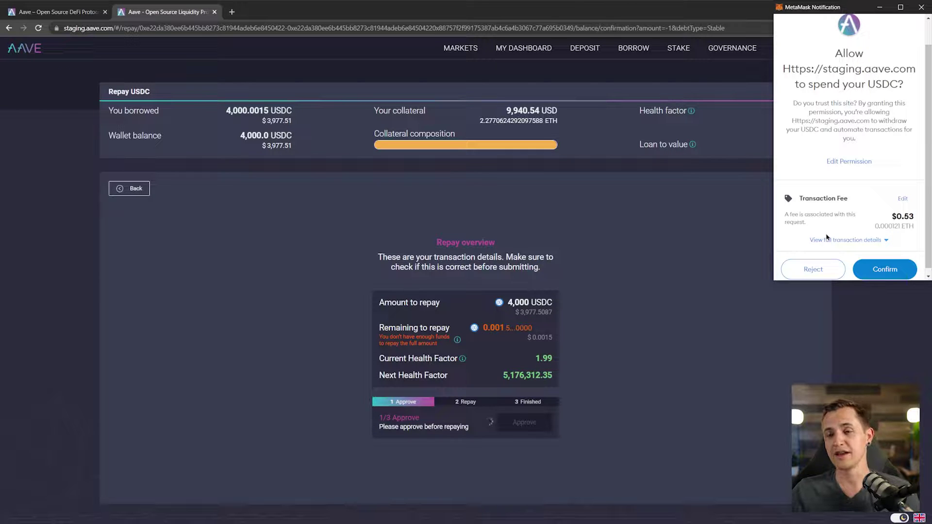
{"action": "scroll", "coordinate": [857, 234], "scroll_direction": "down", "scroll_amount": 1}
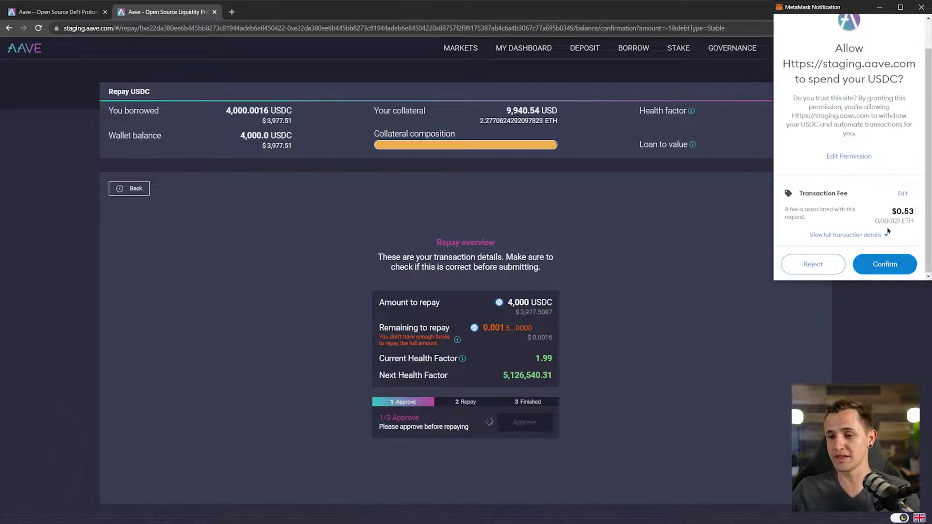
{"action": "left_click", "coordinate": [888, 262]}
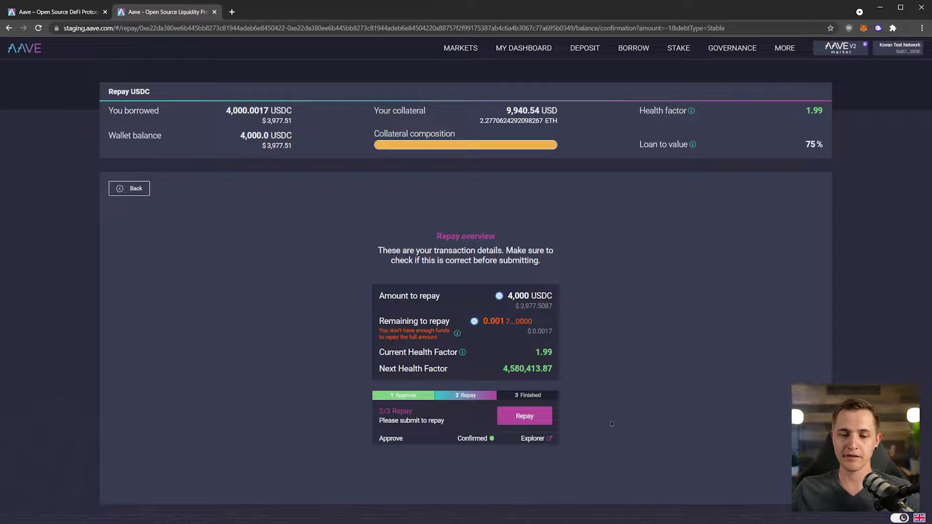
{"action": "left_click", "coordinate": [515, 415]}
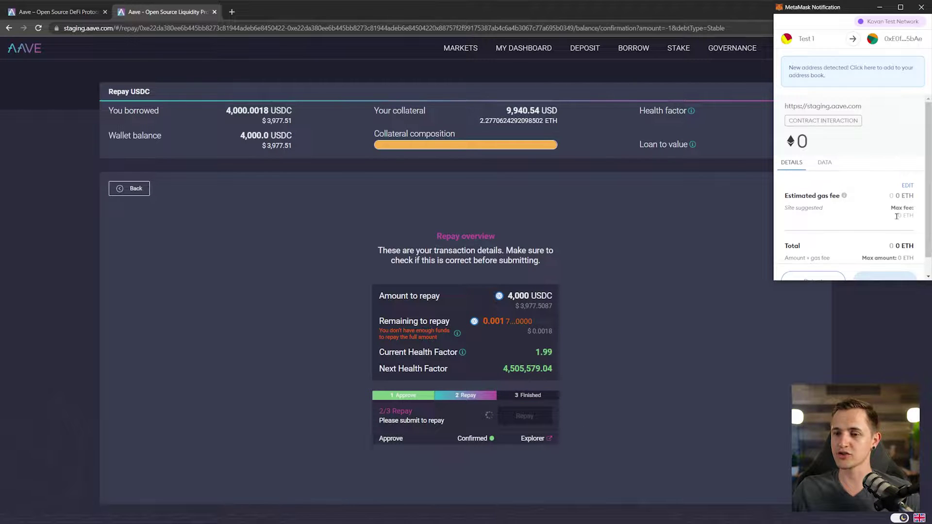
{"action": "left_click", "coordinate": [883, 264]}
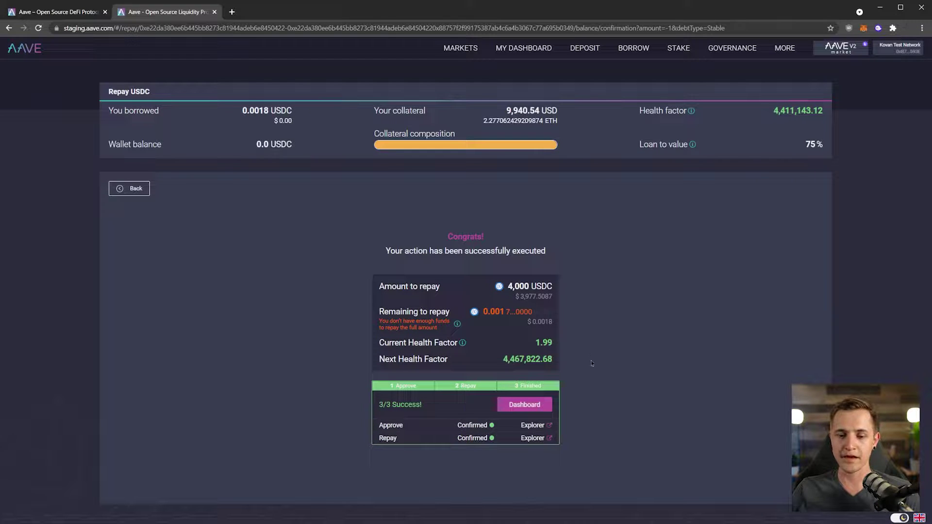
Return to the dashboard, check the tiny USDC still borrowed, and open the DAI withdrawal form
{"action": "left_click", "coordinate": [517, 405]}
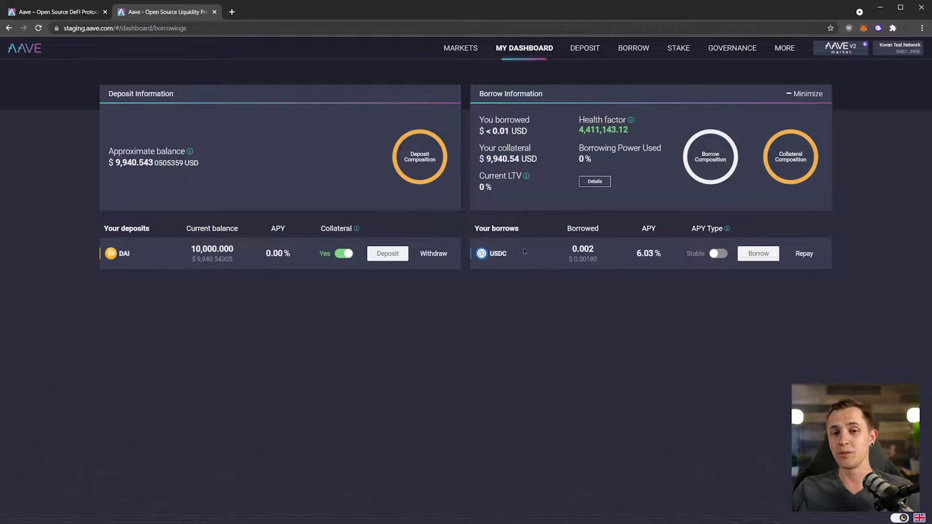
{"action": "left_click_drag", "start_coordinate": [500, 130], "coordinate": [556, 142]}
{"action": "left_click", "coordinate": [556, 142]}
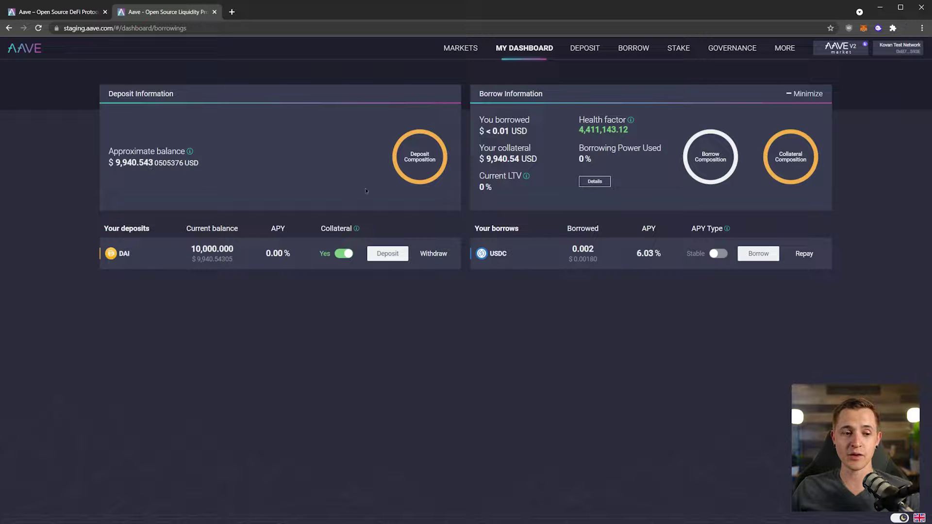
{"action": "left_click", "coordinate": [442, 256]}
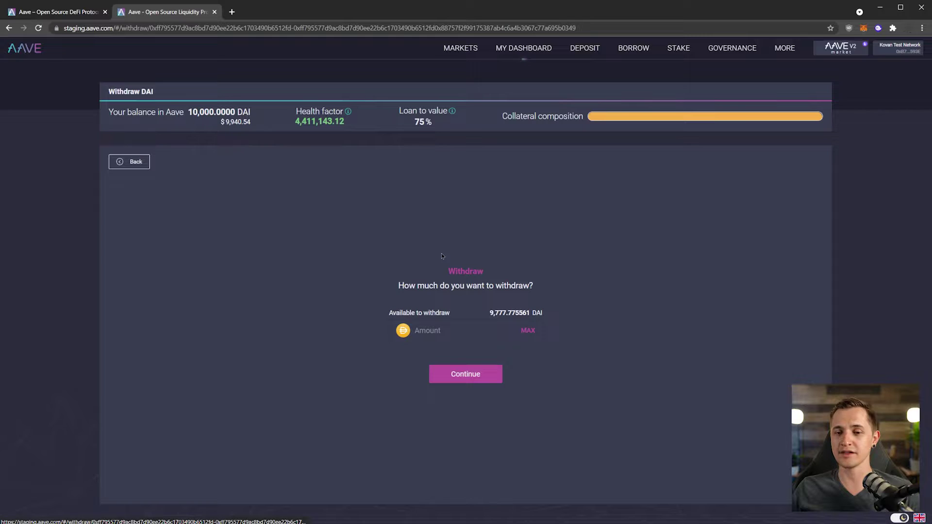
Withdraw the maximum 9,777.7756 DAI and confirm the transaction in MetaMask
{"action": "left_click", "coordinate": [528, 331]}
{"action": "left_click", "coordinate": [482, 374]}
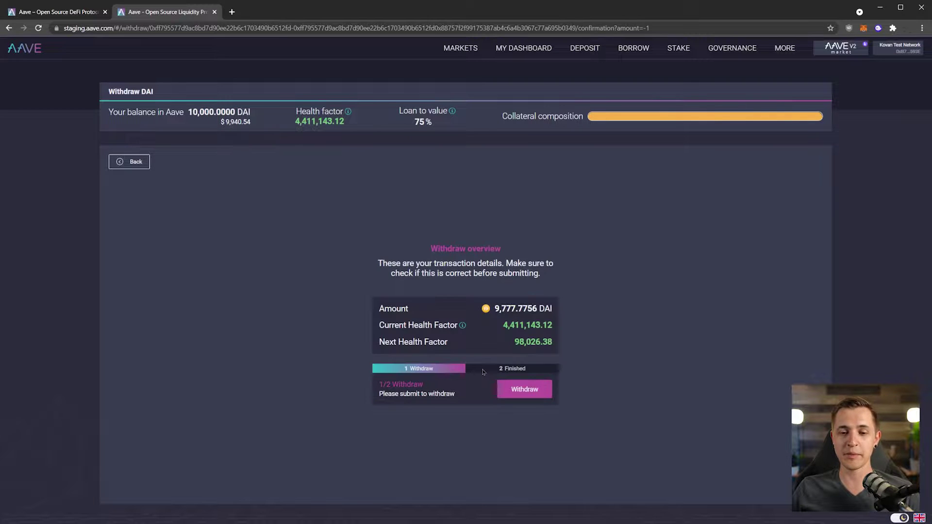
{"action": "left_click", "coordinate": [504, 394]}
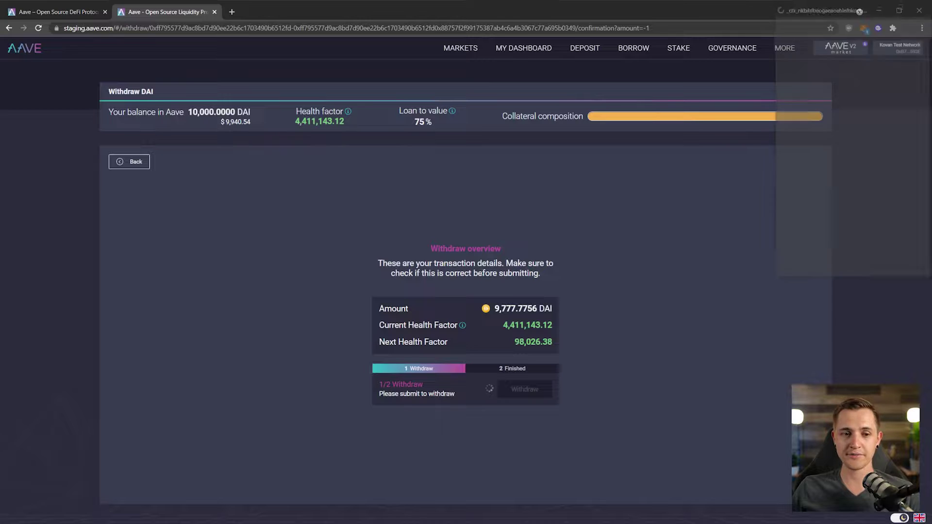
{"action": "scroll", "coordinate": [854, 194], "scroll_direction": "down", "scroll_amount": 1}
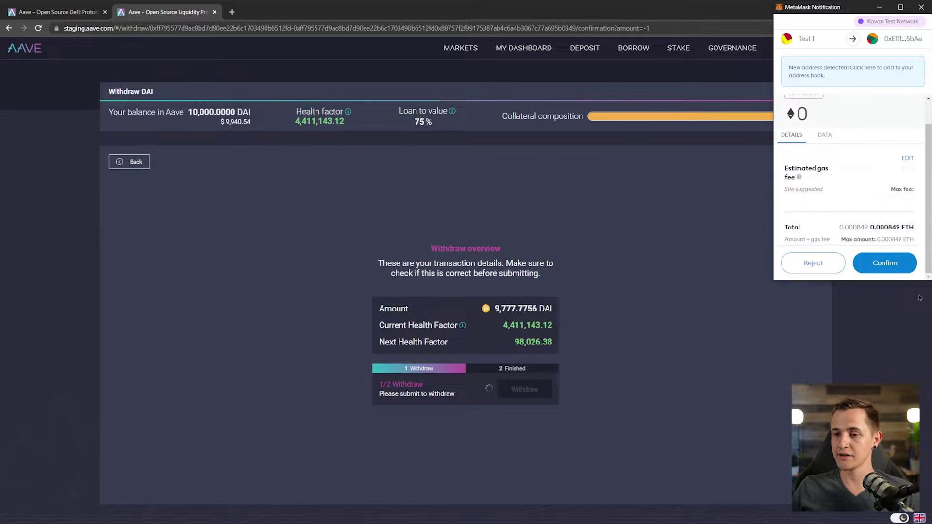
{"action": "left_click", "coordinate": [868, 261]}
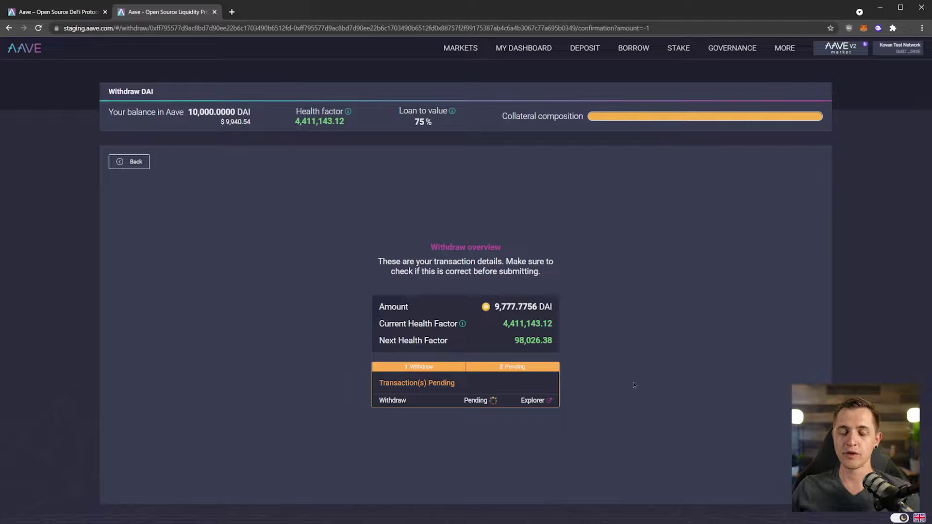
Check wallet balances and return to the dashboard showing 222.224 DAI deposited
{"action": "left_click", "coordinate": [863, 27]}
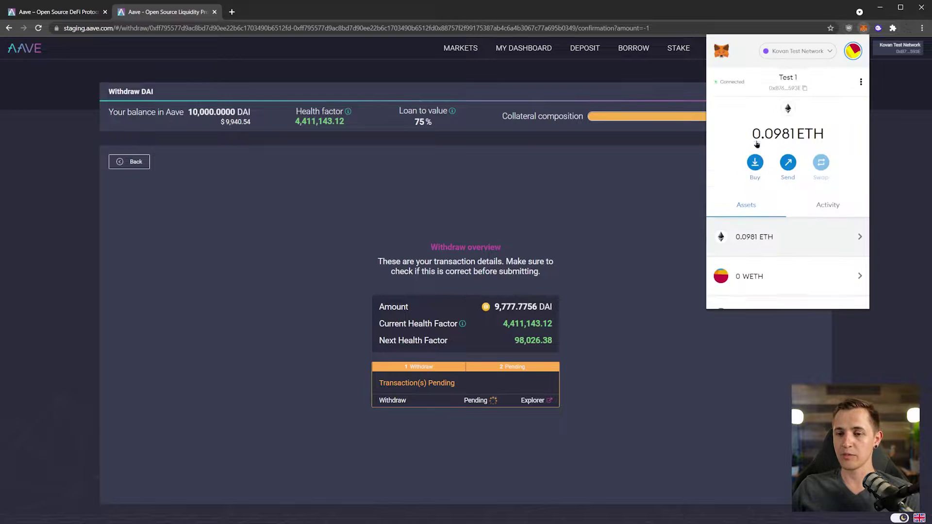
{"action": "scroll", "coordinate": [776, 169], "scroll_direction": "down", "scroll_amount": 4}
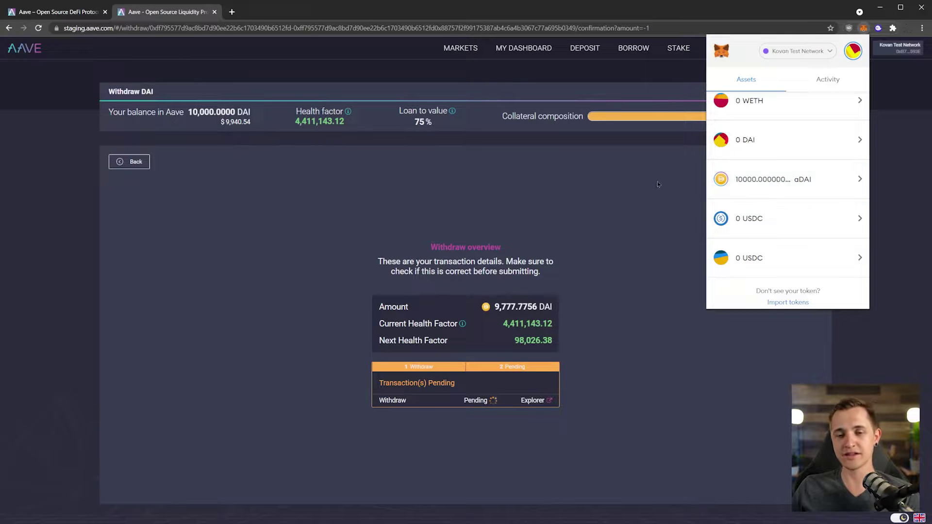
{"action": "left_click", "coordinate": [591, 219]}
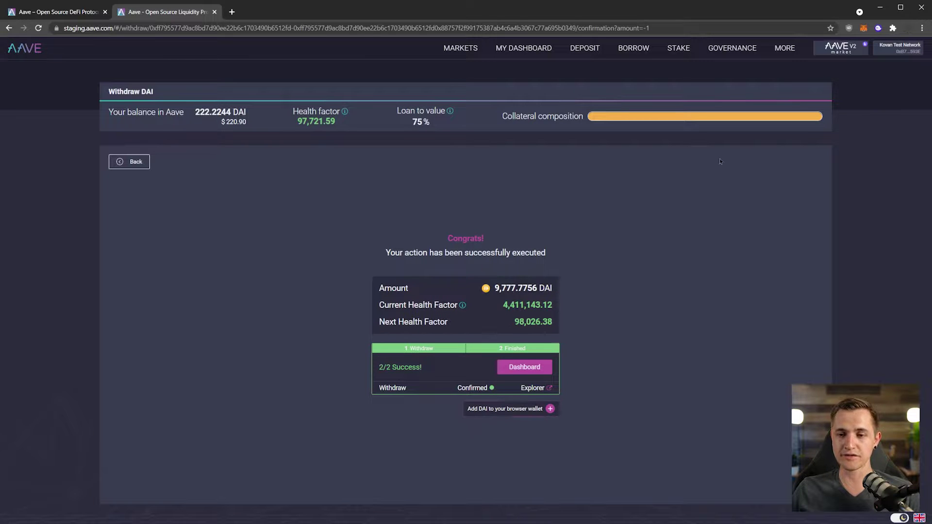
{"action": "left_click", "coordinate": [534, 368]}
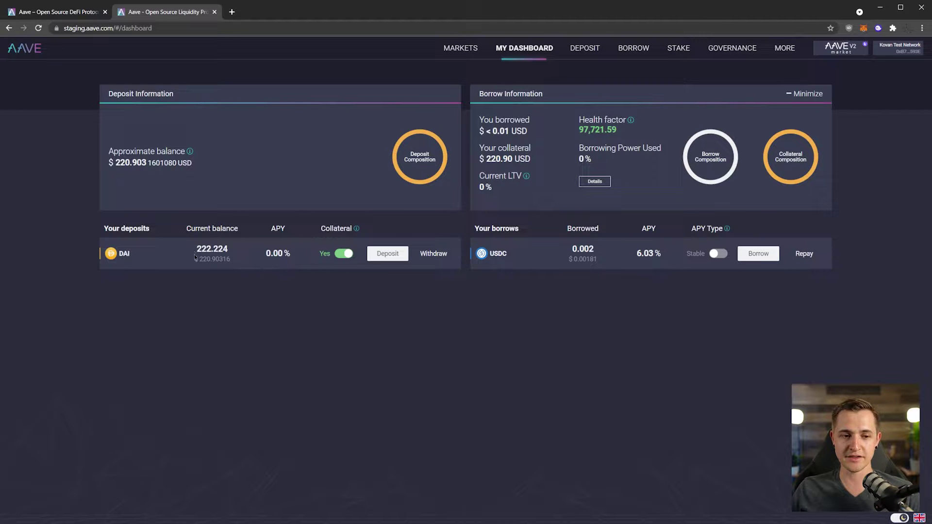
{"action": "left_click_drag", "start_coordinate": [190, 250], "coordinate": [243, 246]}
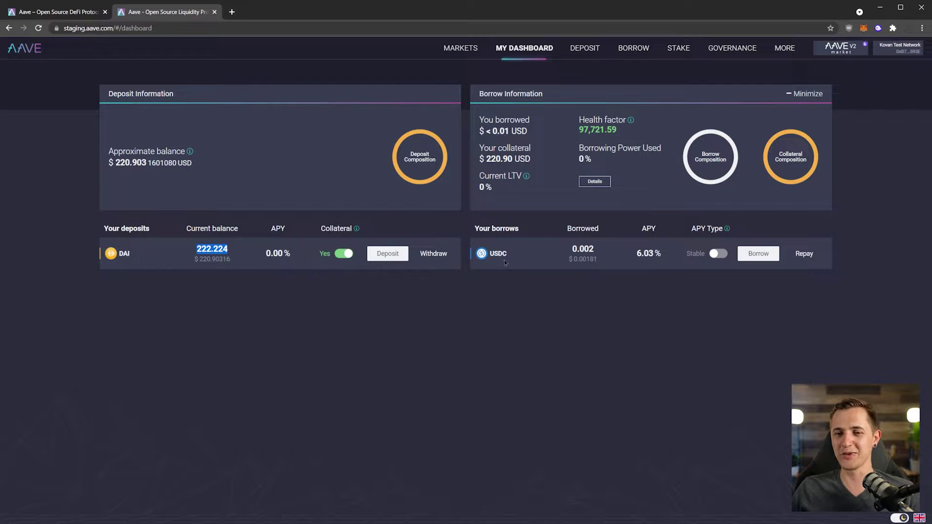
{"action": "left_click", "coordinate": [599, 252]}
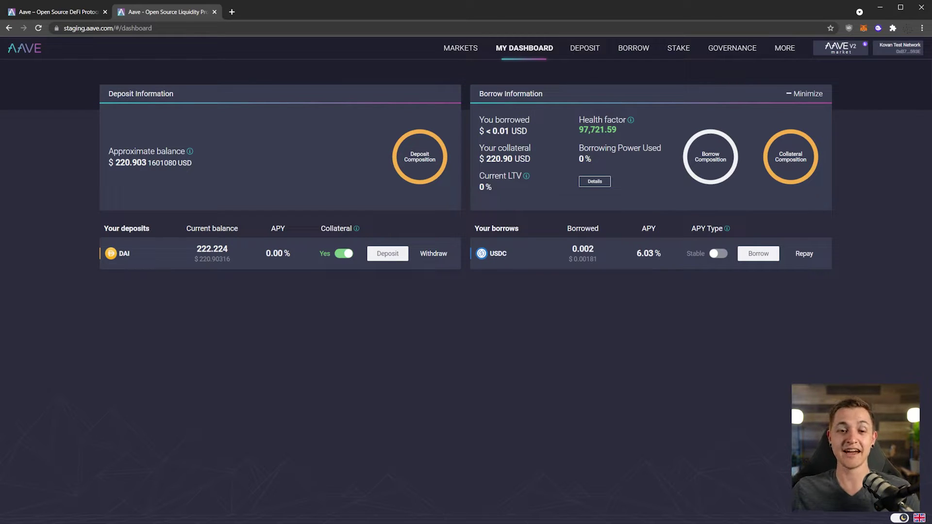
Load compound.finance in a new browser tab and launch the Compound app
{"action": "left_click", "coordinate": [232, 13]}
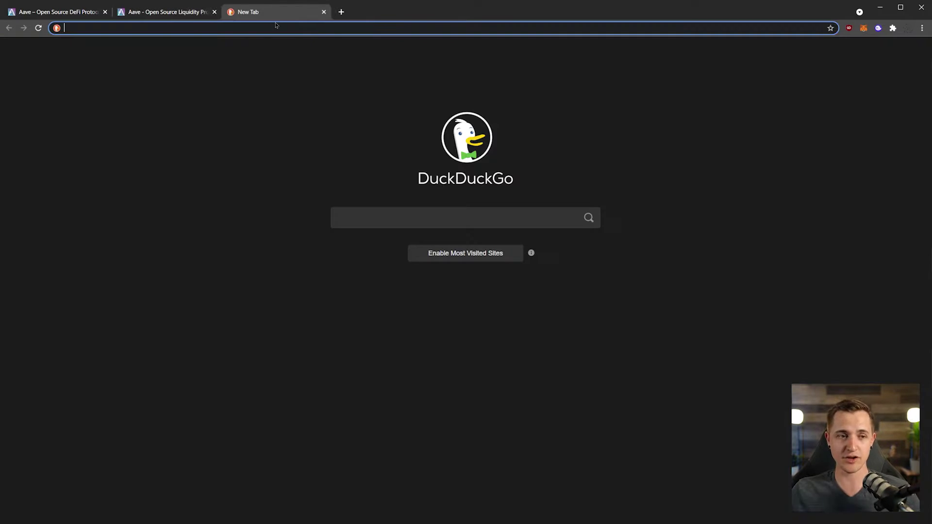
{"action": "type", "text": "compound.finance"}
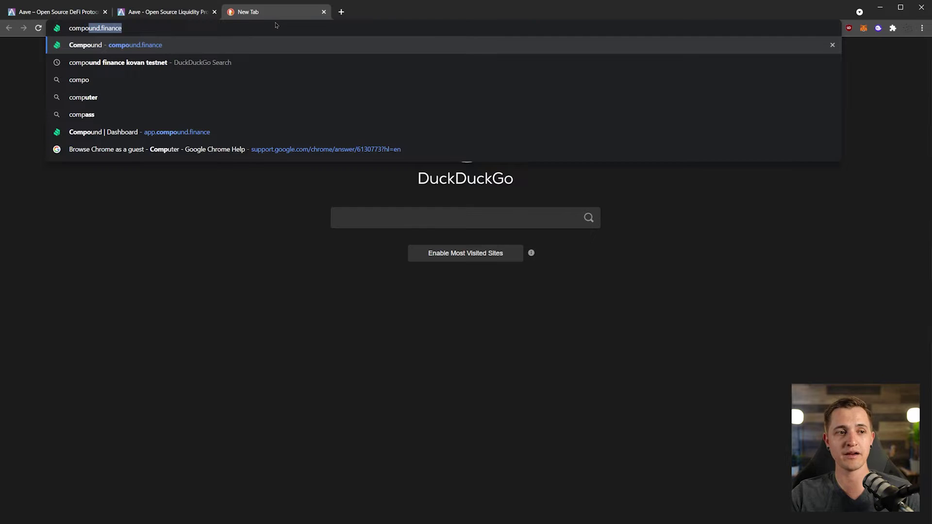
{"action": "key", "text": "Return"}
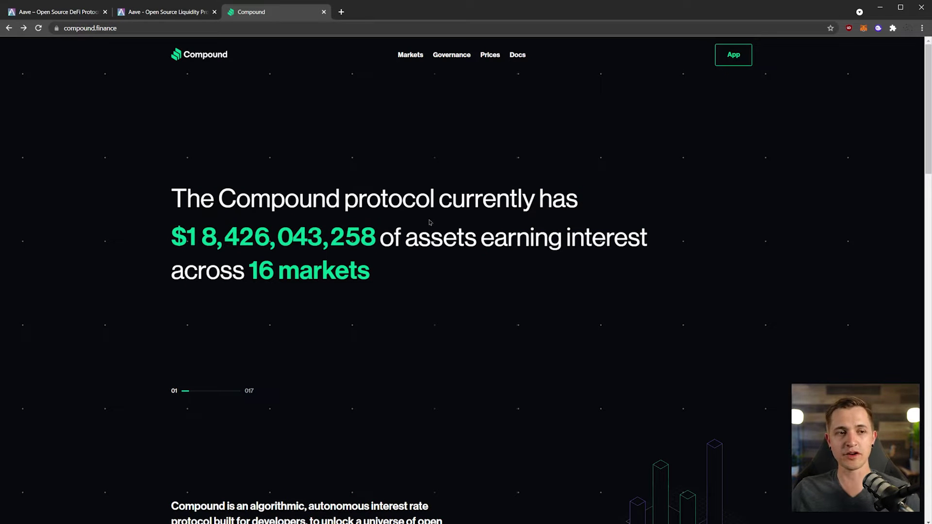
{"action": "left_click", "coordinate": [736, 58]}
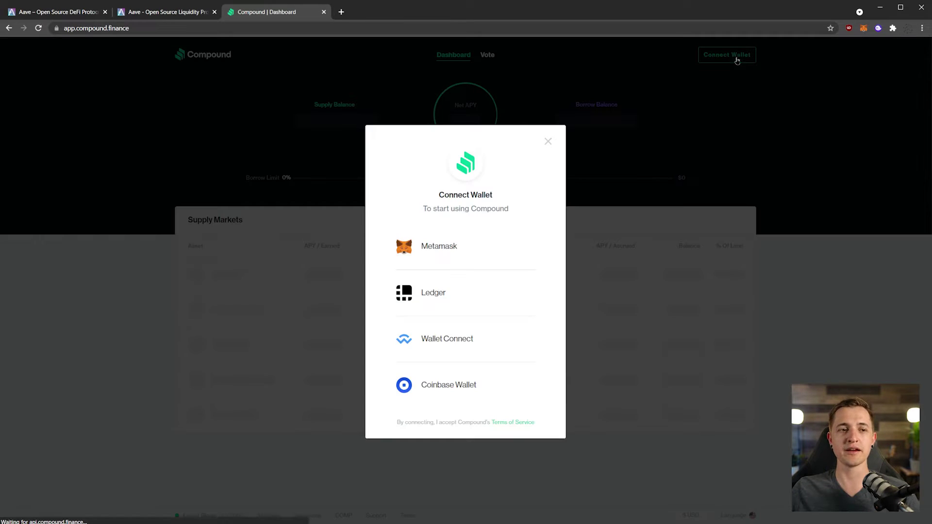
Connect the MetaMask account to Compound, then close the Compound tab
{"action": "left_click", "coordinate": [435, 246]}
{"action": "left_click", "coordinate": [896, 234]}
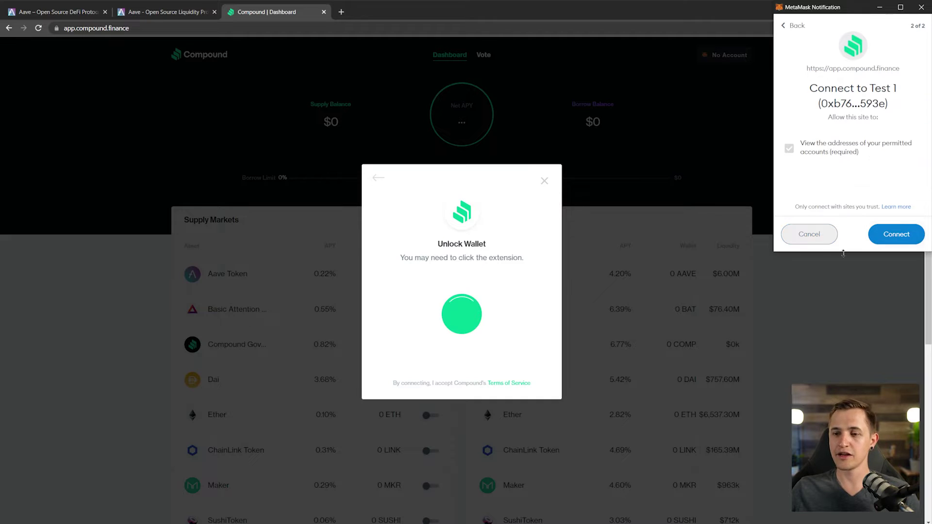
{"action": "left_click", "coordinate": [889, 233]}
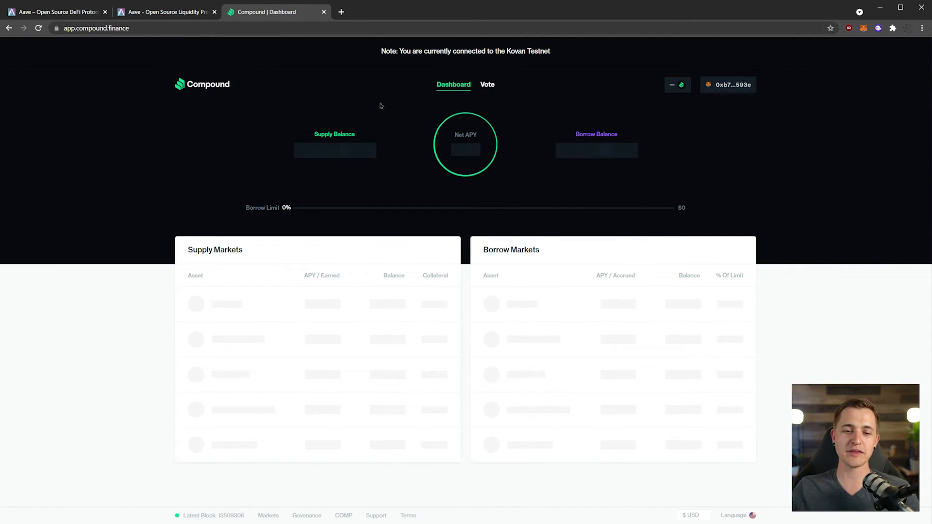
{"action": "left_click", "coordinate": [324, 12]}
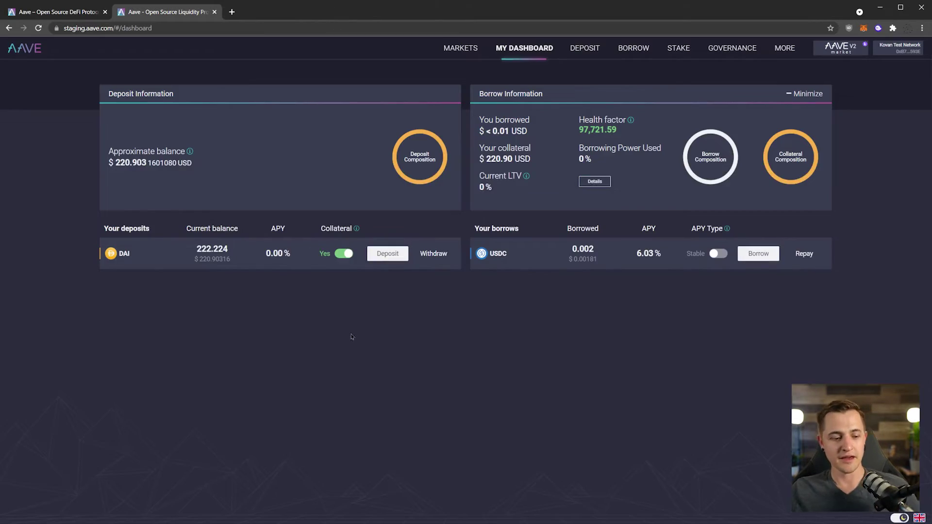